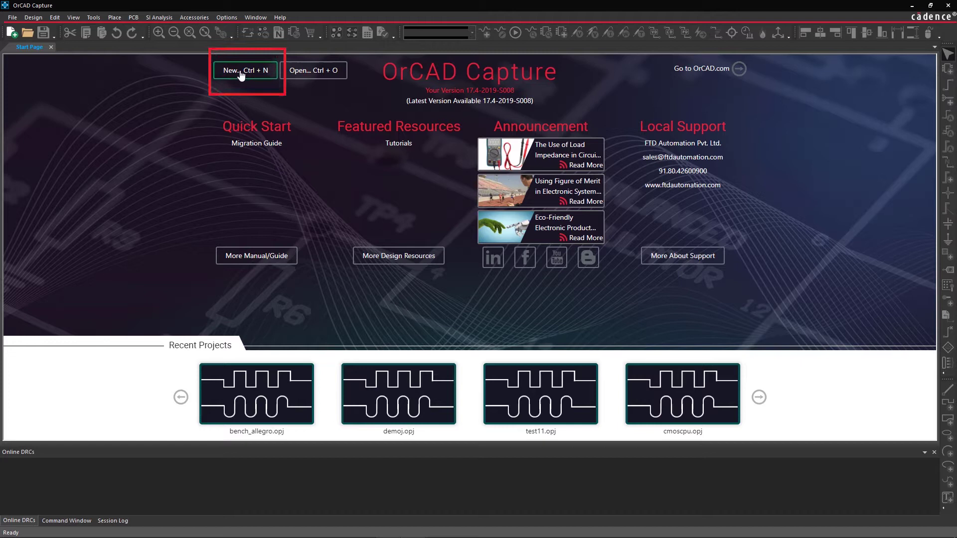
# Create a new project named 'test' in the chosen folder with a blank SCHEMATIC1 page.
pyautogui.click(240, 72)
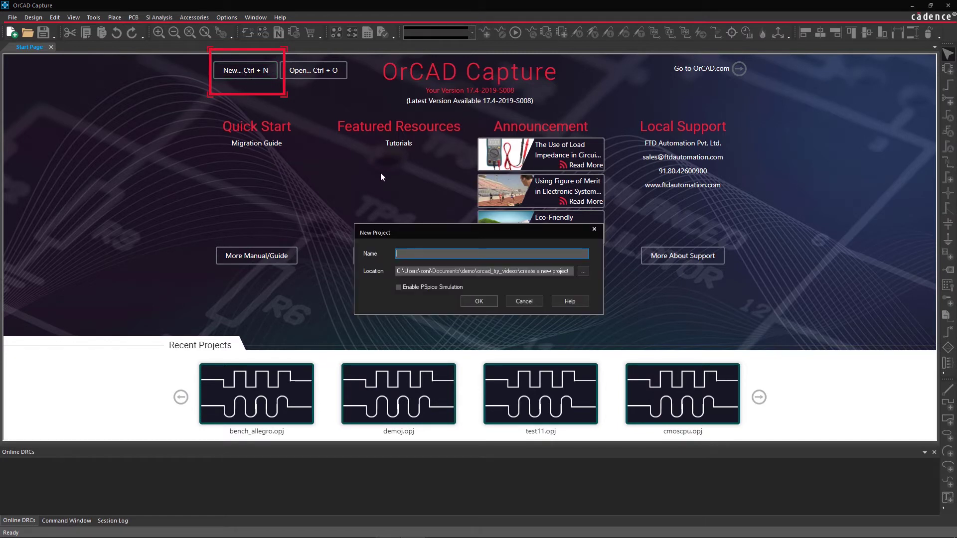
pyautogui.write('test')
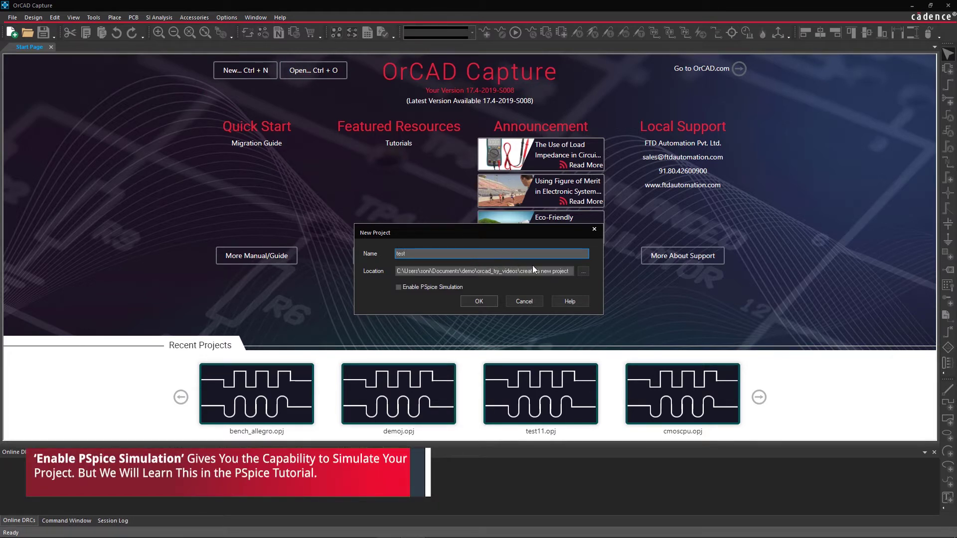
pyautogui.click(582, 271)
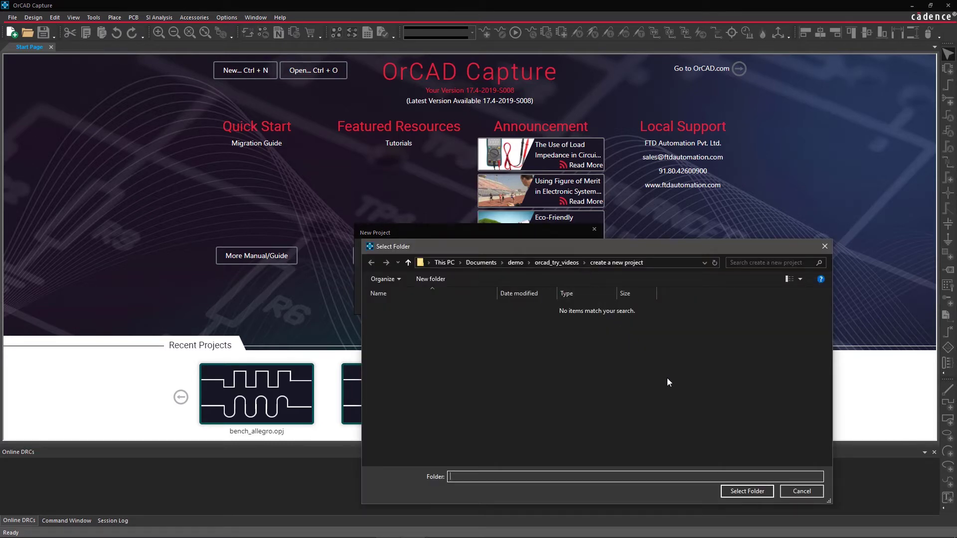
pyautogui.click(745, 492)
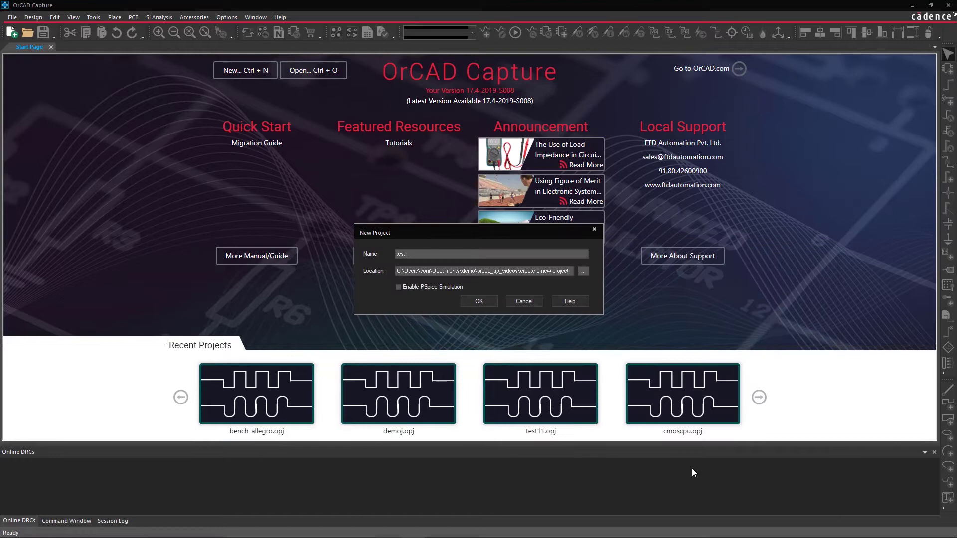
pyautogui.click(488, 302)
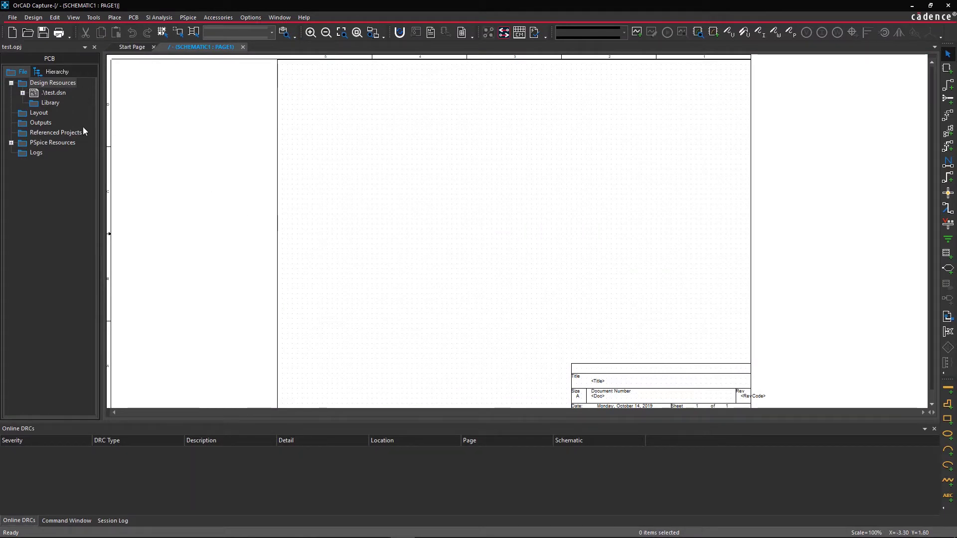
# Expand test.dsn and SCHEMATIC1, then set the page size to B (15.2 × 9.7 inches).
pyautogui.click(23, 93)
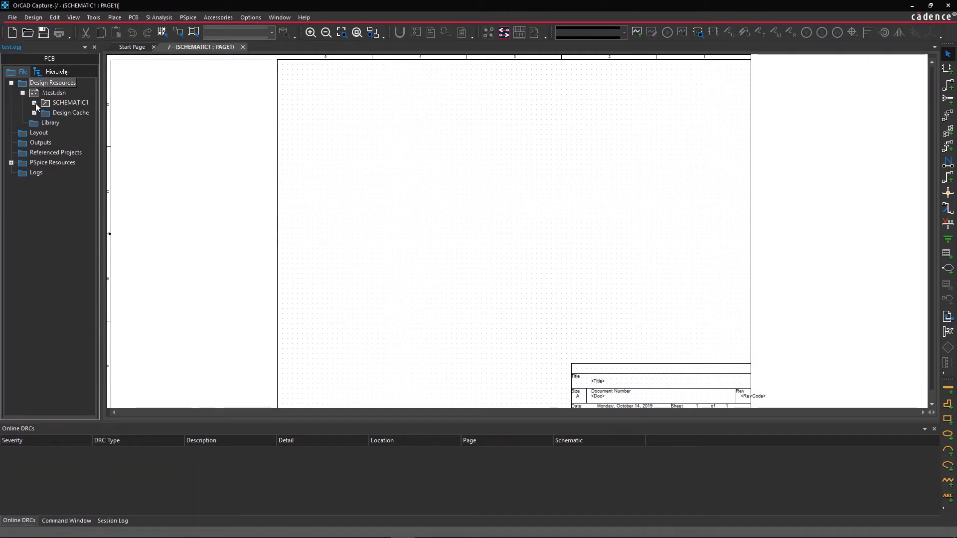
pyautogui.click(34, 102)
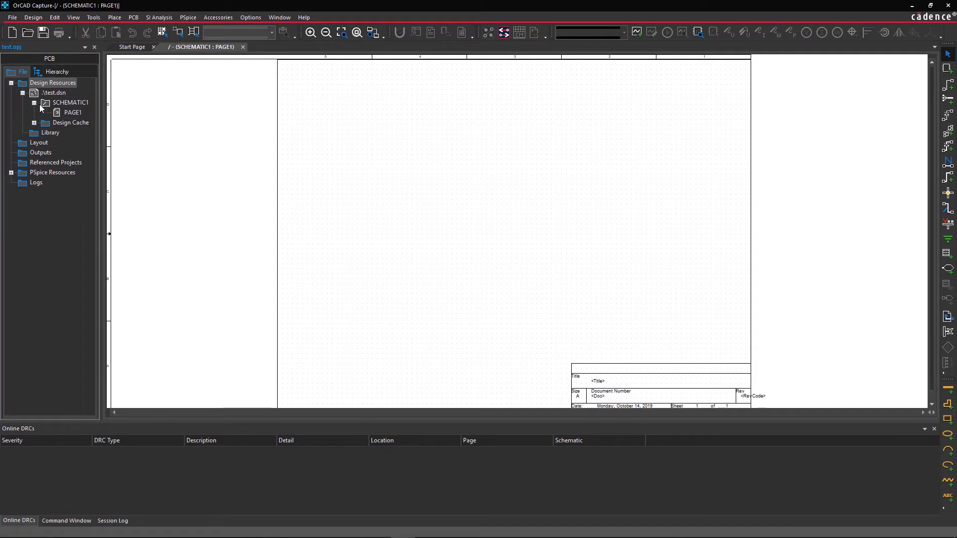
pyautogui.click(254, 18)
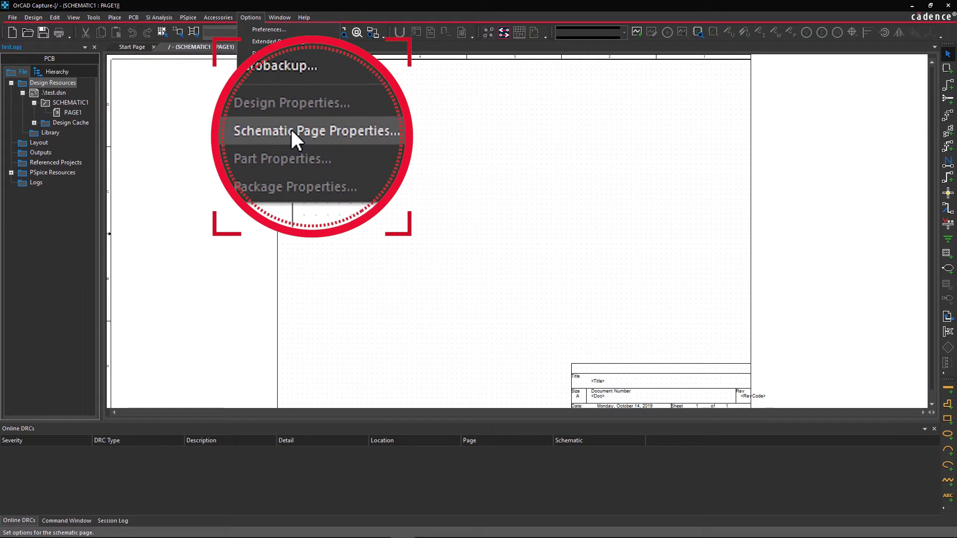
pyautogui.click(278, 97)
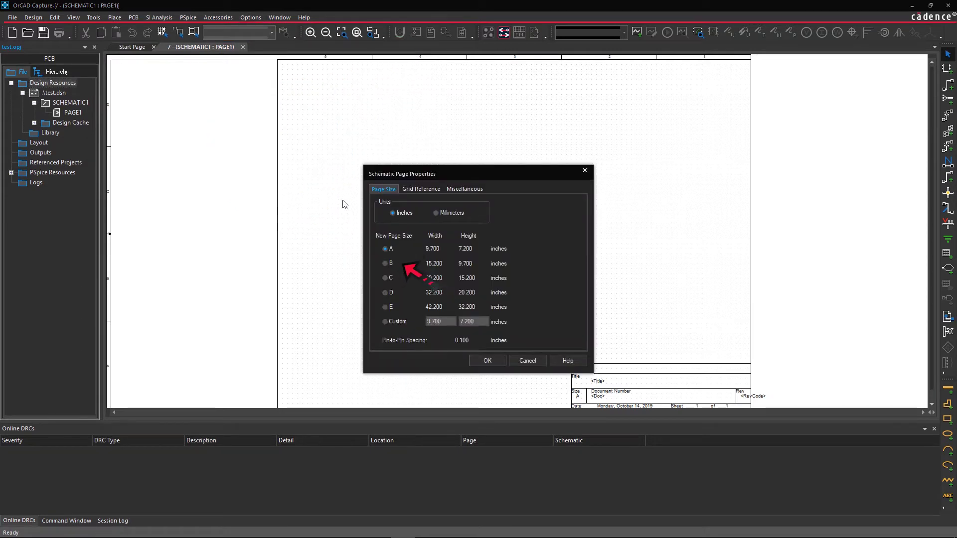
pyautogui.click(386, 264)
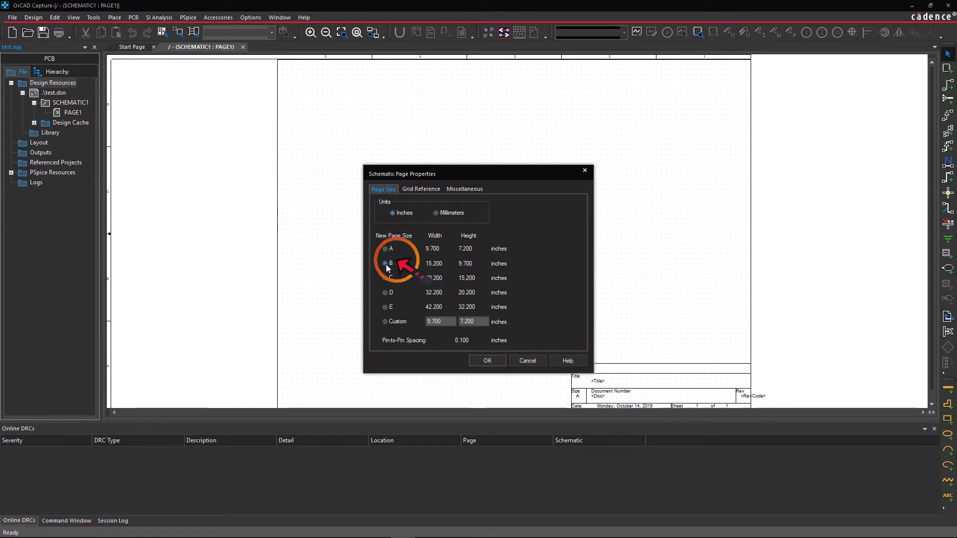
pyautogui.click(484, 358)
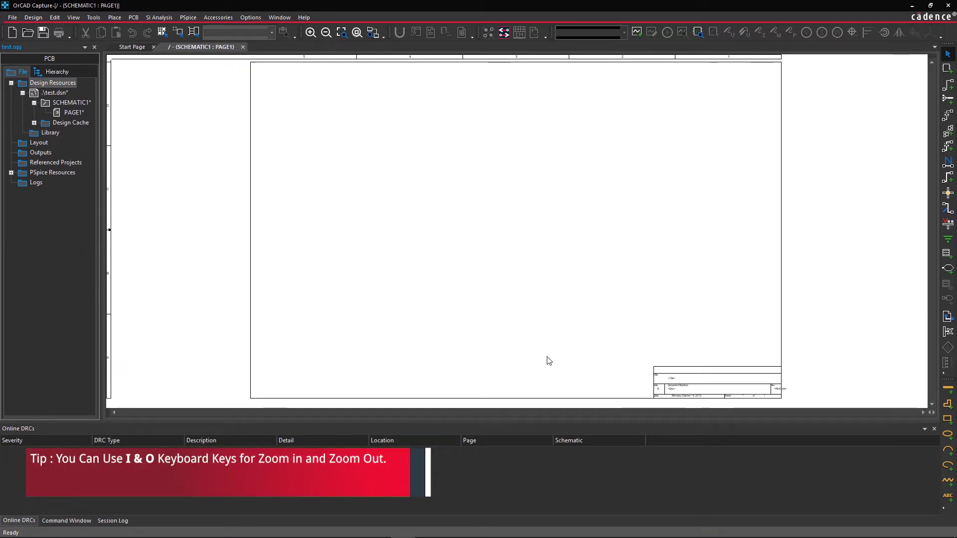
pyautogui.click(711, 397)
# Delete the default title block and place LIBRARY1's title_block_Cadence at the bottom-right corner.
pyautogui.rightClick(712, 393)
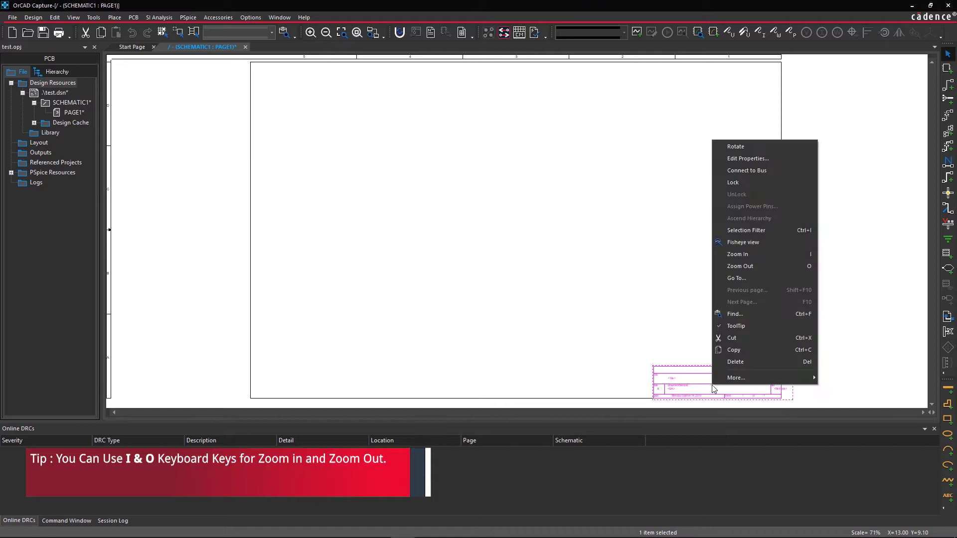
pyautogui.click(724, 362)
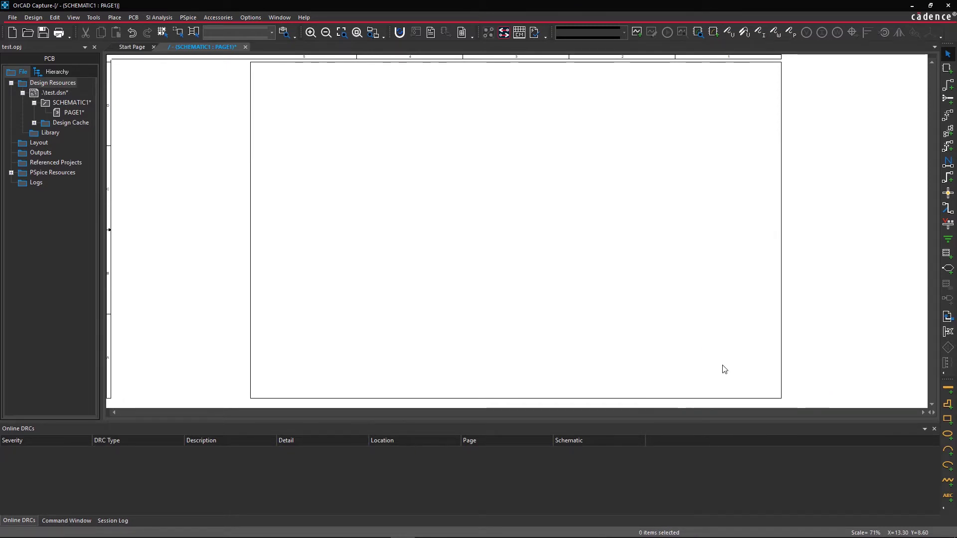
pyautogui.click(115, 18)
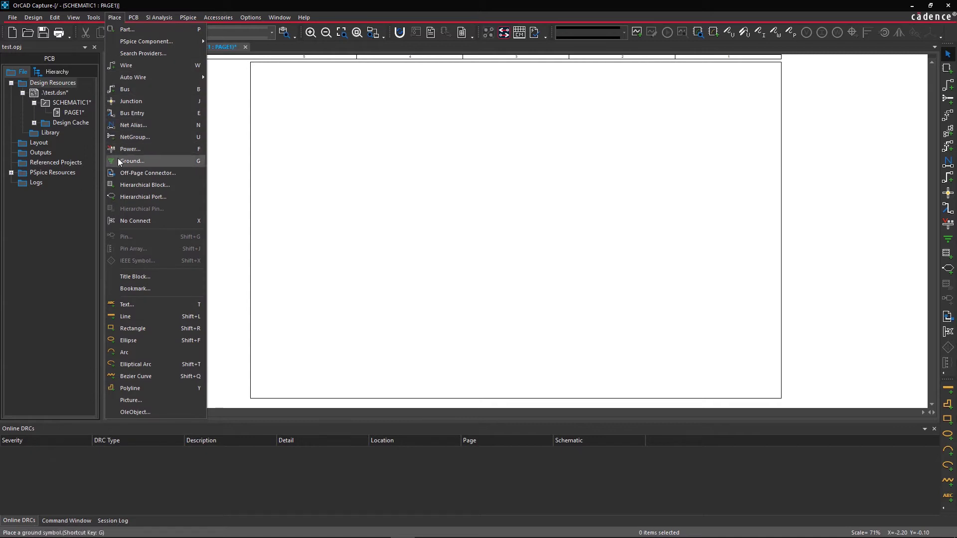
pyautogui.click(130, 280)
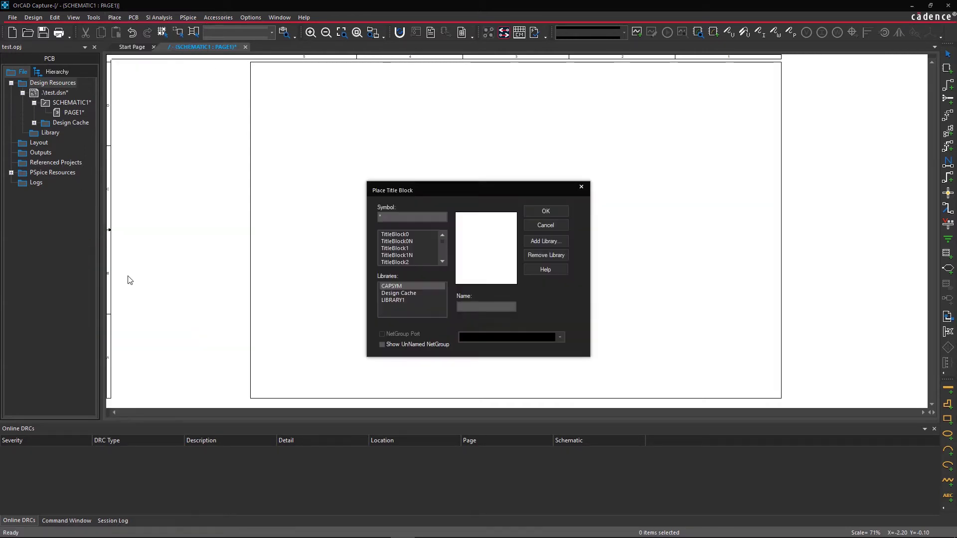
pyautogui.click(393, 300)
pyautogui.click(402, 235)
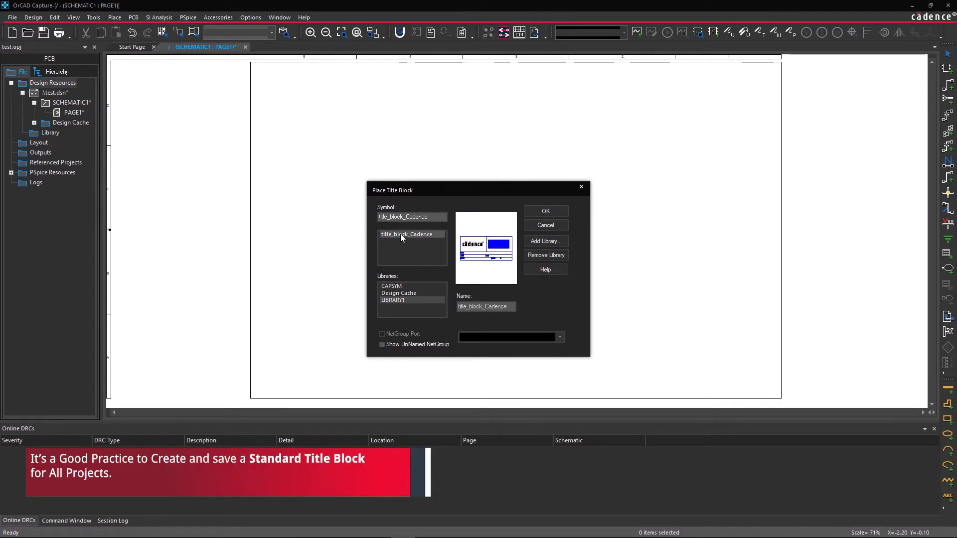
pyautogui.click(544, 211)
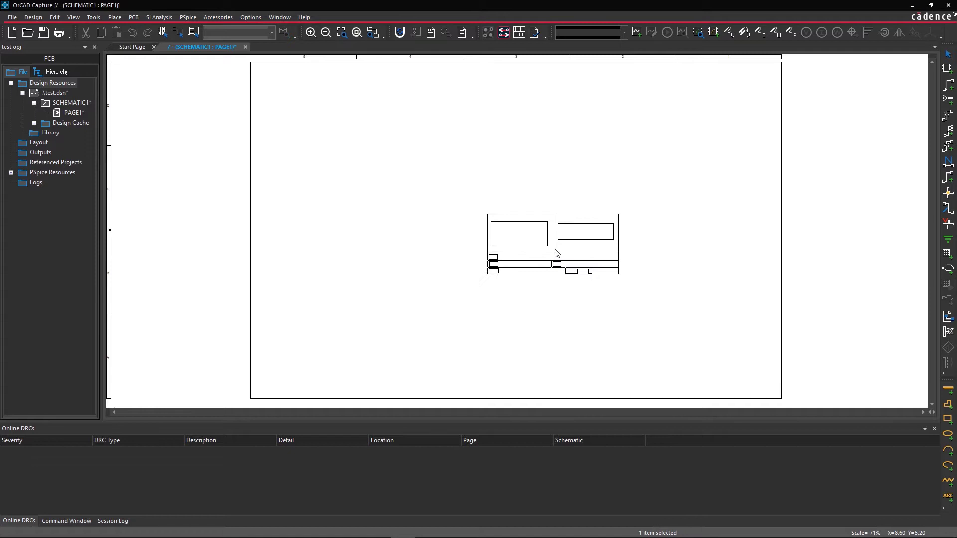
pyautogui.click(716, 372)
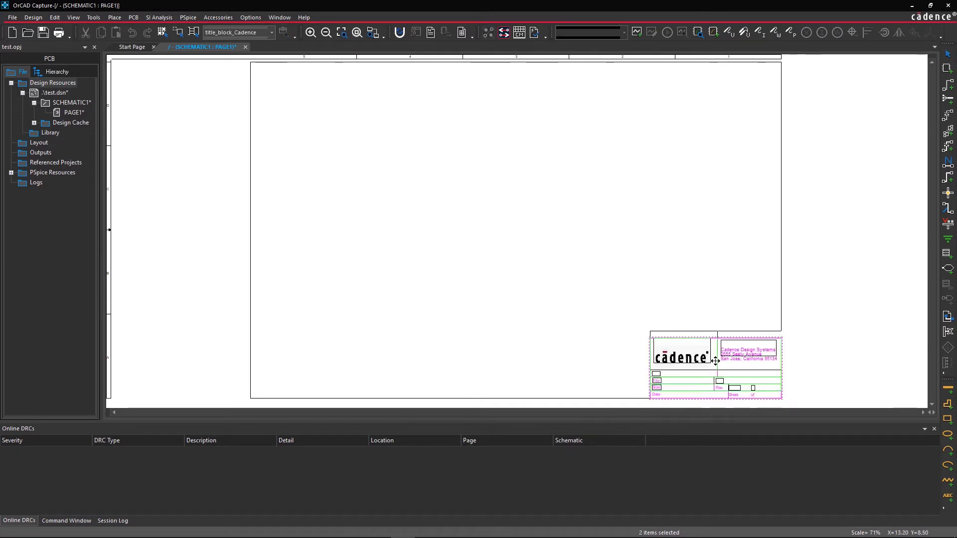
pyautogui.rightClick(713, 358)
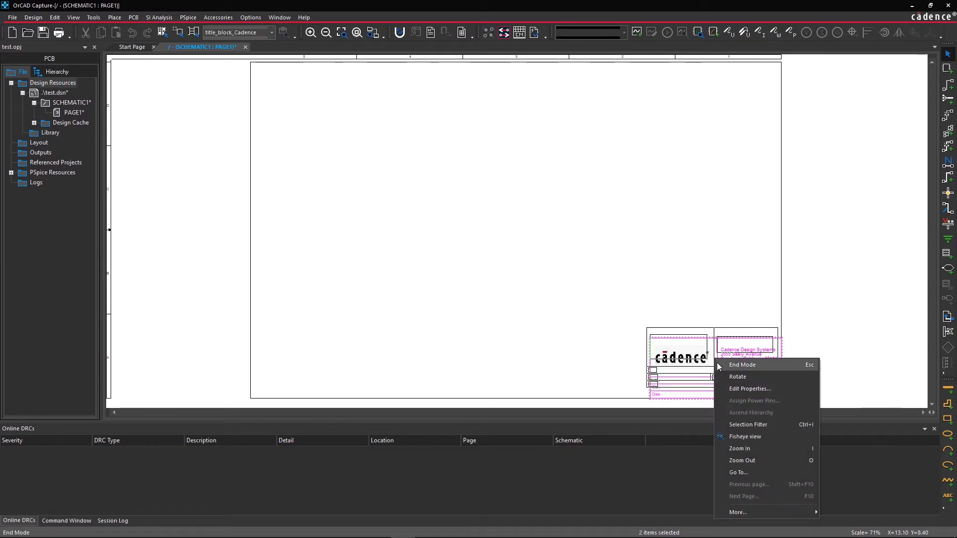
pyautogui.click(720, 364)
pyautogui.click(713, 330)
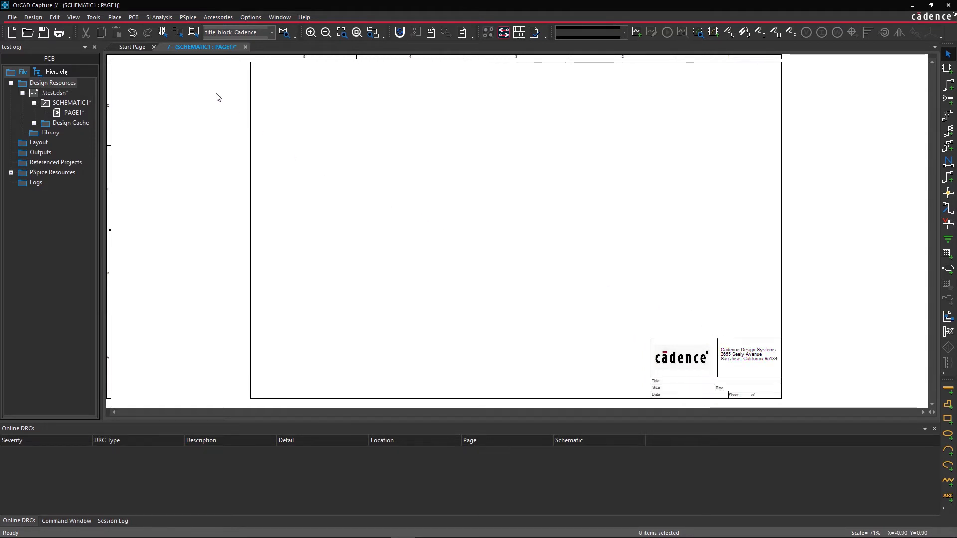
# Place two diodes, D1 and D2, from the DIODE part.
pyautogui.click(119, 18)
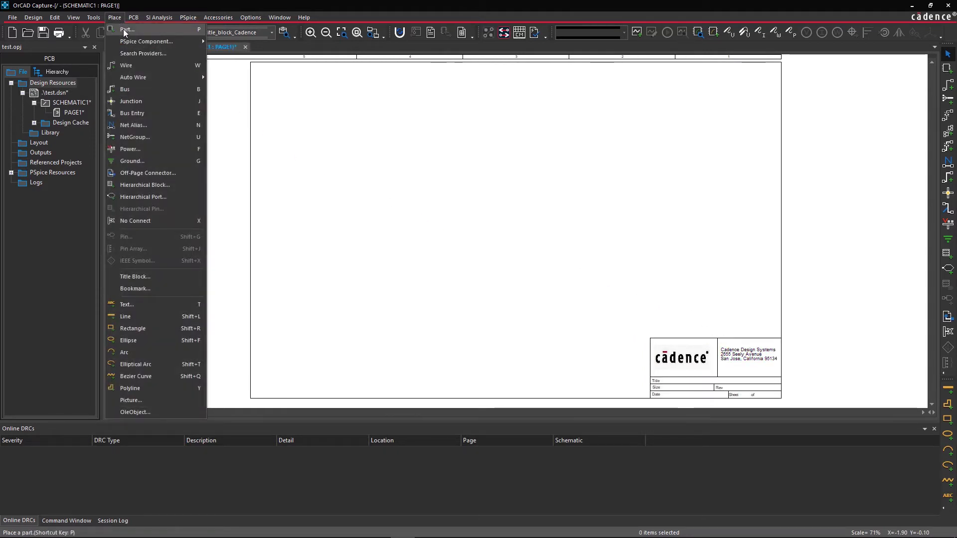
pyautogui.click(172, 46)
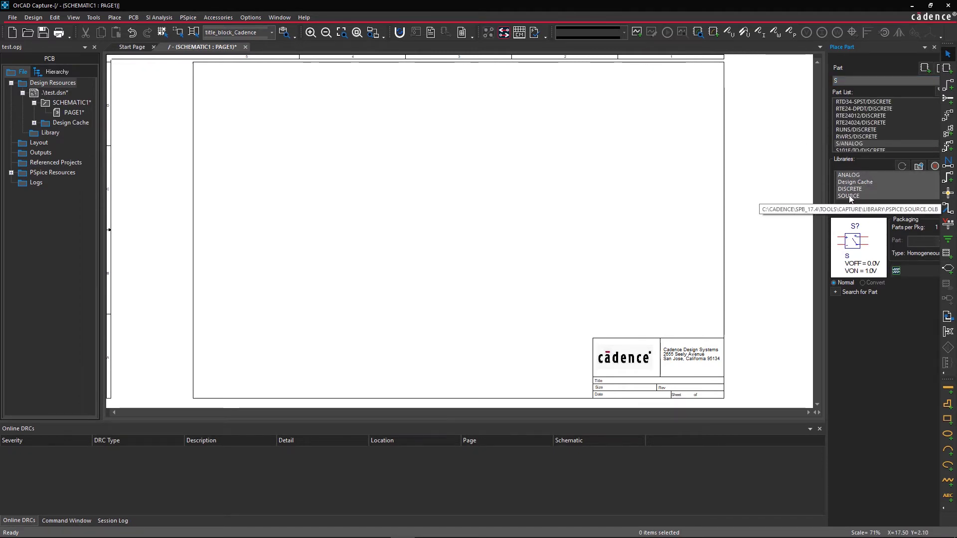
pyautogui.click(841, 81)
pyautogui.write('diode')
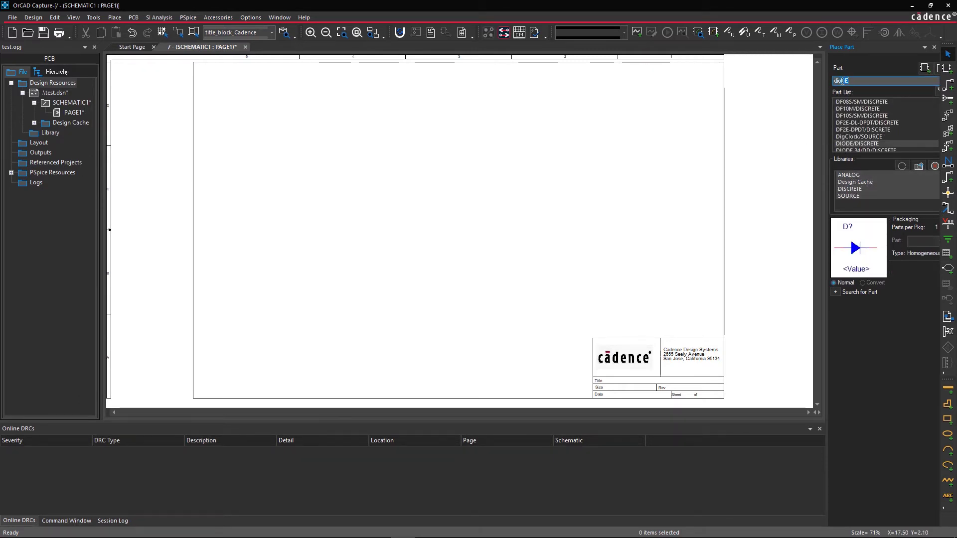
pyautogui.press('Return')
pyautogui.click(359, 175)
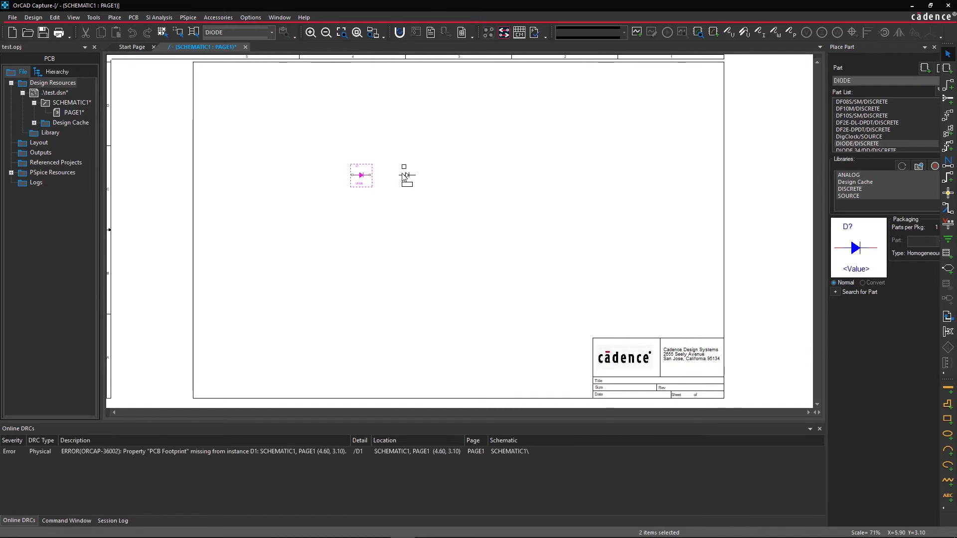
pyautogui.click(404, 175)
# Place resistor R1 (RESISTOR) and capacitor C1 (CAP) on the page.
pyautogui.click(842, 81)
pyautogui.write('resistor')
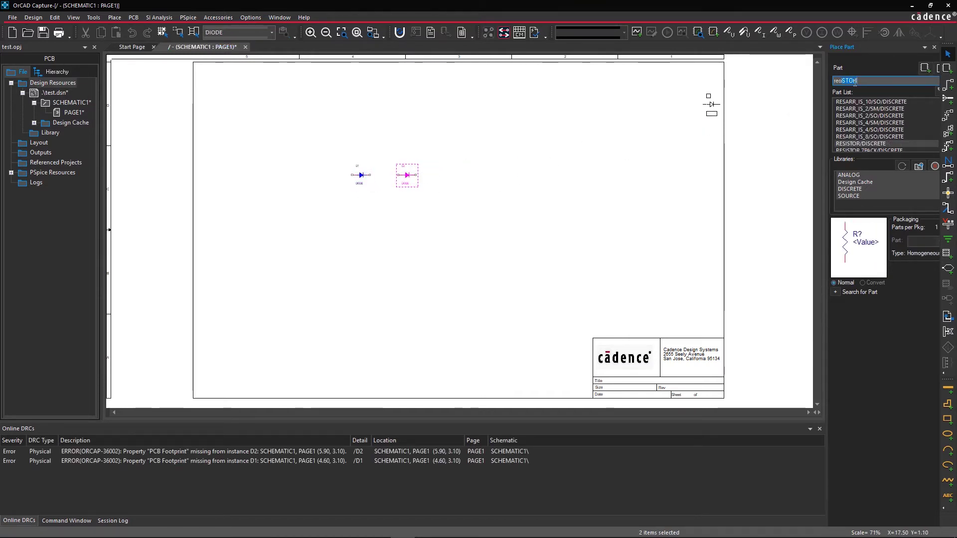
pyautogui.press('Return')
pyautogui.click(481, 184)
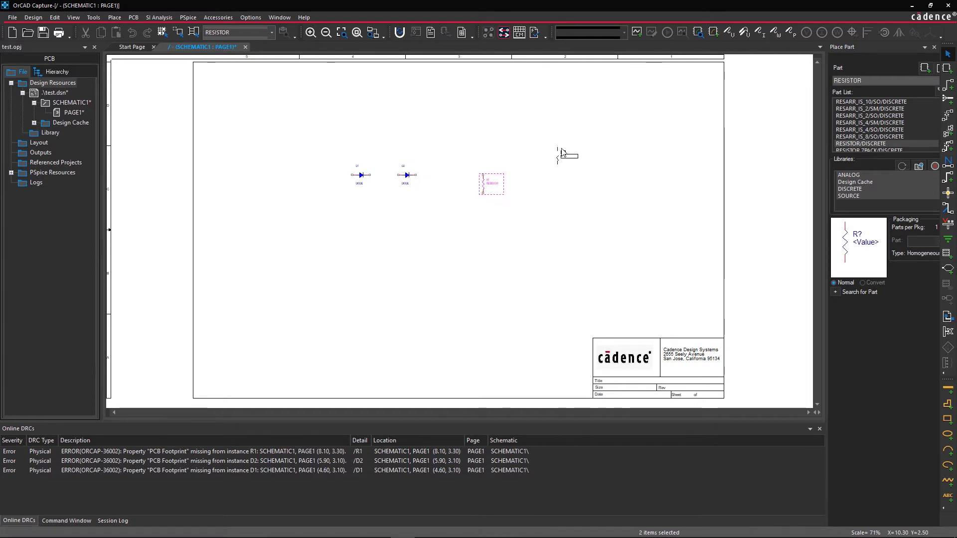
pyautogui.write('cap')
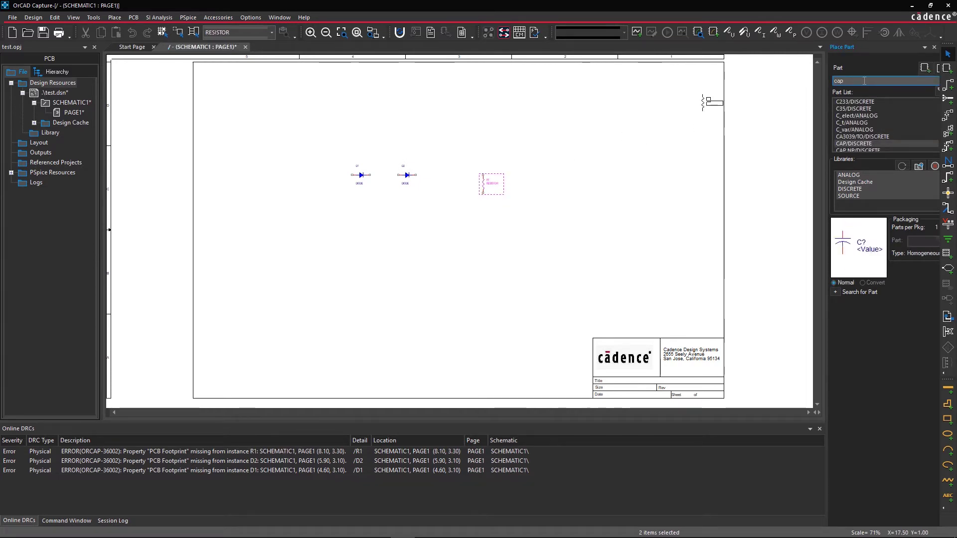
pyautogui.press('Return')
pyautogui.click(470, 236)
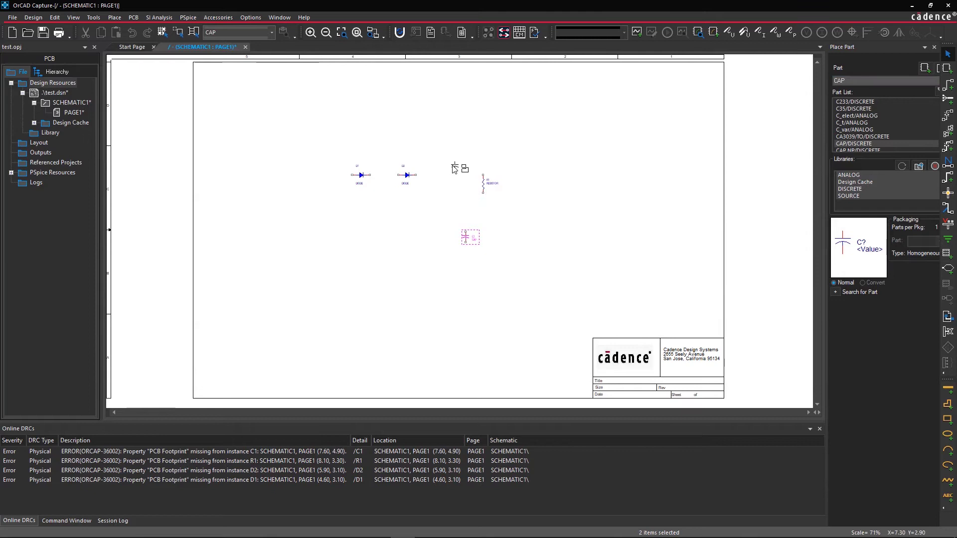
# Place inductor L1 left of R1 and a VDC source left of D1.
pyautogui.click(857, 80)
pyautogui.write('inDUCTOR')
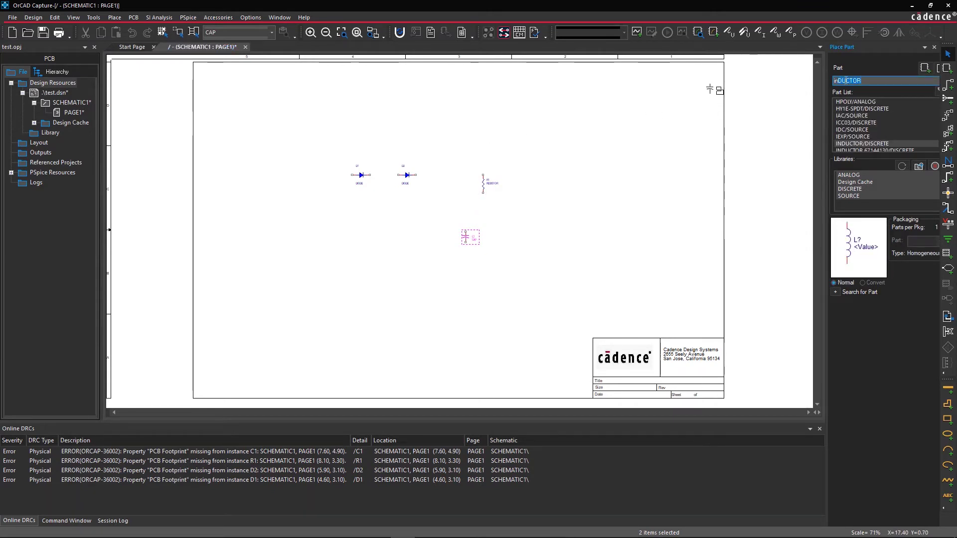
pyautogui.press('Return')
pyautogui.click(447, 181)
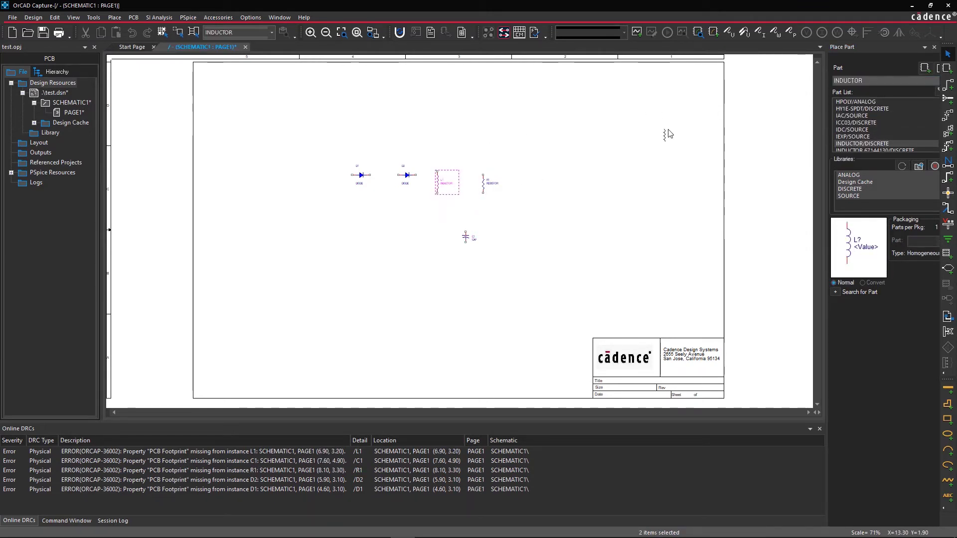
pyautogui.write('vdc')
pyautogui.press('Return')
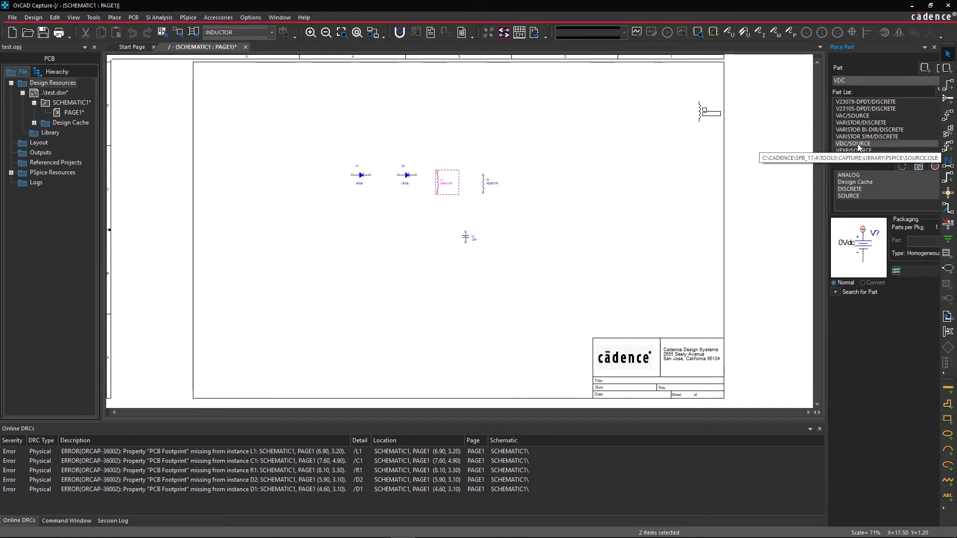
pyautogui.click(299, 184)
# Place a VPULSE source and switch S1, then end part placement.
pyautogui.write('vpulse')
pyautogui.press('Return')
pyautogui.click(352, 207)
pyautogui.click(857, 80)
pyautogui.write('s')
pyautogui.press('Return')
pyautogui.click(328, 174)
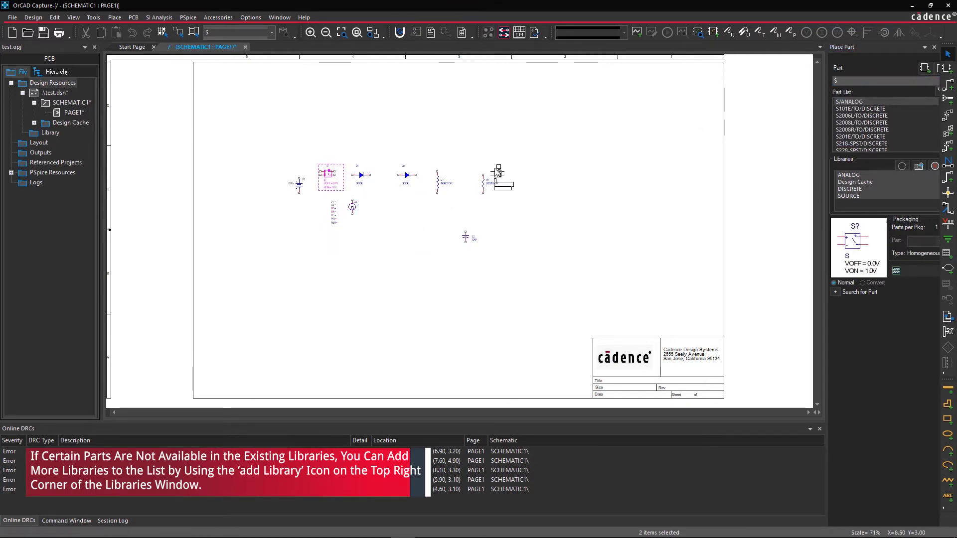
pyautogui.rightClick(794, 108)
pyautogui.click(796, 118)
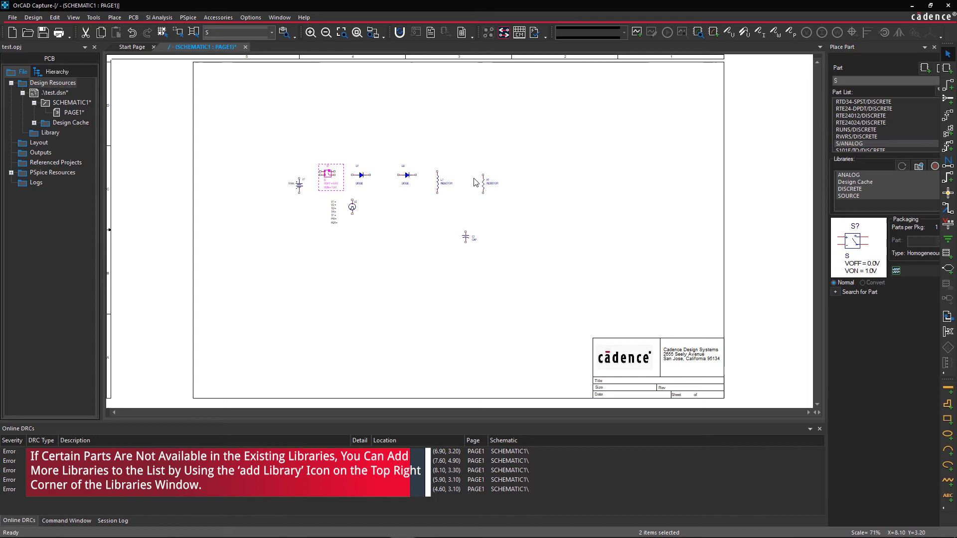
# Reposition V1, S1, D1 and D2, turning S1 and D2 vertical.
pyautogui.press('i')
pyautogui.moveTo(288, 184); pyautogui.dragTo(260, 219)
pyautogui.moveTo(349, 164); pyautogui.dragTo(327, 184)
pyautogui.press('r')
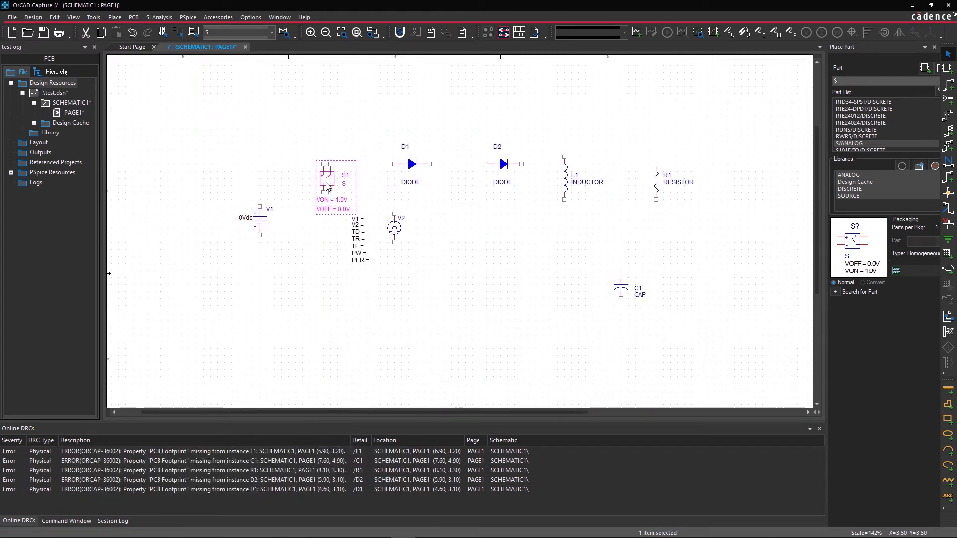
pyautogui.moveTo(411, 164); pyautogui.dragTo(324, 128)
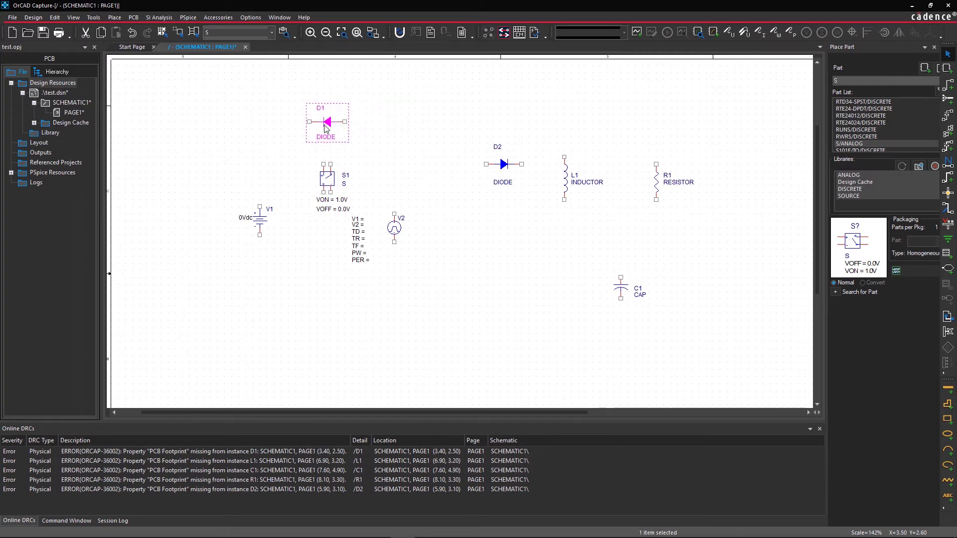
pyautogui.moveTo(503, 164); pyautogui.dragTo(443, 196)
pyautogui.press('r')
# Turn L1 horizontal and shift it left, with C1 between L1 and R1.
pyautogui.click(565, 178)
pyautogui.press('r')
pyautogui.moveTo(574, 173); pyautogui.dragTo(497, 158)
pyautogui.moveTo(620, 288); pyautogui.dragTo(564, 197)
pyautogui.moveTo(655, 183); pyautogui.dragTo(647, 197)
pyautogui.click(673, 234)
# Rotate pulse source V2 by 90° and move it beneath S1.
pyautogui.click(393, 229)
pyautogui.press('r')
pyautogui.moveTo(394, 228); pyautogui.dragTo(331, 236)
pyautogui.click(364, 237)
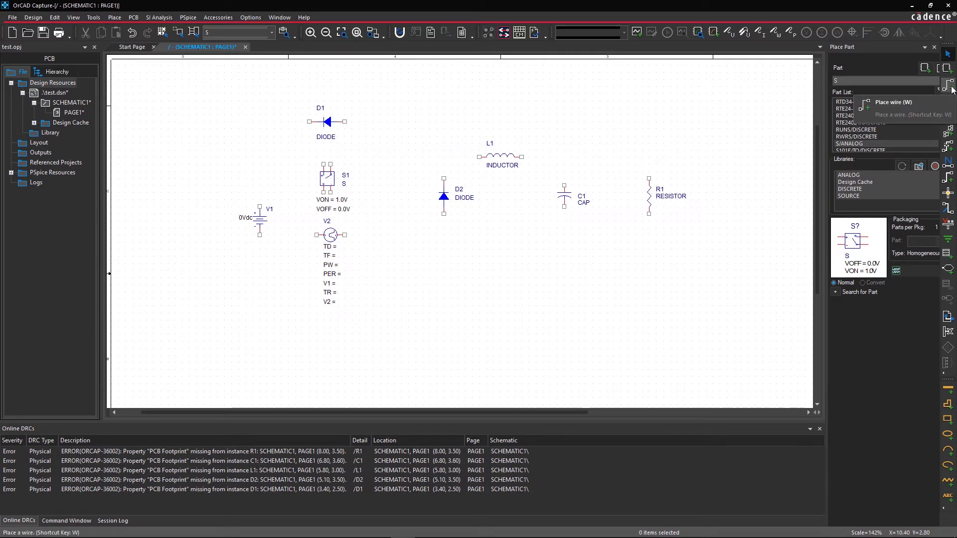
# Wire D1, V1 and S1 together and loop S1's wire around V2.
pyautogui.click(951, 88)
pyautogui.click(260, 122)
pyautogui.click(259, 205)
pyautogui.click(303, 122)
pyautogui.click(302, 149)
pyautogui.click(324, 164)
pyautogui.click(324, 193)
pyautogui.click(295, 207)
pyautogui.click(295, 235)
pyautogui.click(316, 235)
pyautogui.click(359, 234)
pyautogui.click(359, 207)
# Connect D1 to D2 and run the bottom rail from D2 to V1 and V2.
pyautogui.click(324, 207)
pyautogui.click(330, 150)
pyautogui.click(366, 150)
pyautogui.click(366, 121)
pyautogui.click(443, 122)
pyautogui.click(443, 178)
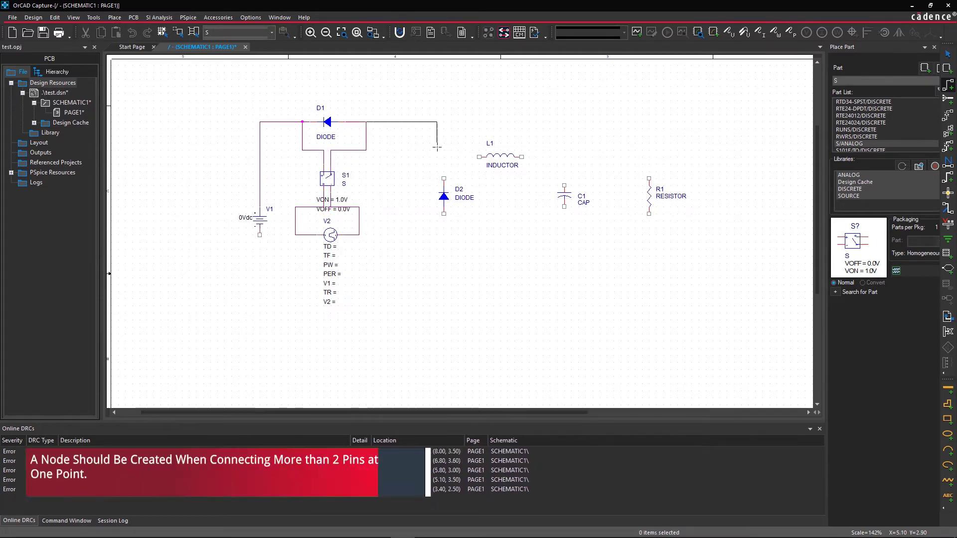
pyautogui.click(444, 214)
pyautogui.click(444, 277)
pyautogui.click(260, 235)
pyautogui.click(359, 221)
pyautogui.click(387, 220)
pyautogui.click(387, 277)
# Wire L1, C1 and R1 into the output node and down to the bottom rail.
pyautogui.click(443, 121)
pyautogui.click(465, 157)
pyautogui.click(478, 157)
pyautogui.click(522, 157)
pyautogui.click(564, 186)
pyautogui.click(565, 157)
pyautogui.click(648, 178)
pyautogui.click(564, 207)
pyautogui.click(444, 277)
pyautogui.click(649, 213)
pyautogui.click(648, 277)
pyautogui.click(564, 277)
pyautogui.rightClick(568, 295)
pyautogui.click(589, 296)
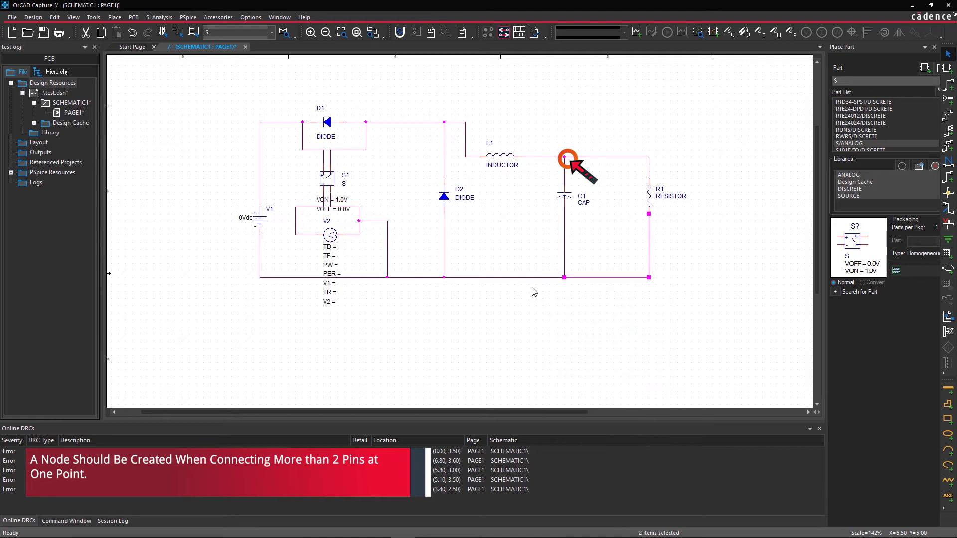
# Move S1's VON = 1.0V label aside beside the switch.
pyautogui.moveTo(318, 199); pyautogui.dragTo(373, 204)
pyautogui.click(339, 211)
pyautogui.click(368, 265)
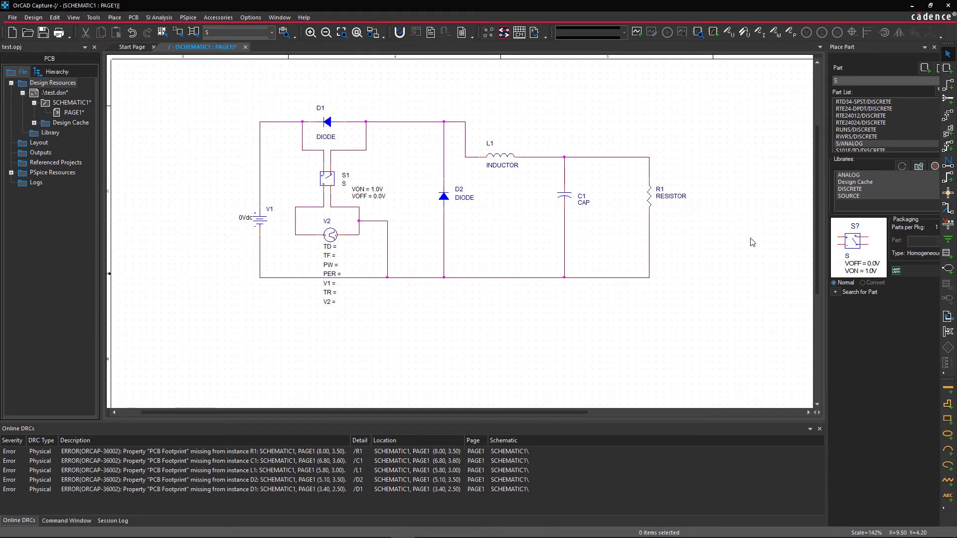
# Place the 0 ground symbol from the source library below the bottom rail.
pyautogui.click(949, 242)
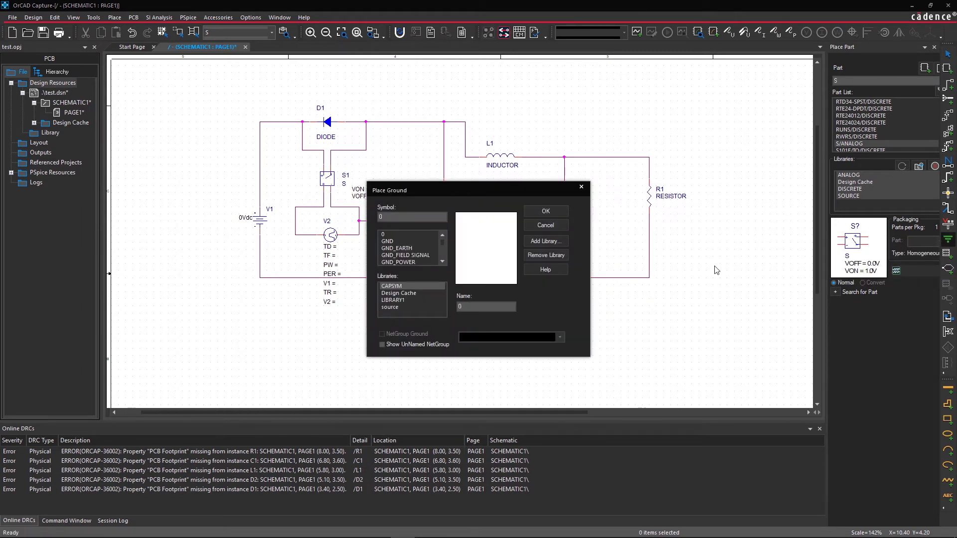
pyautogui.click(399, 307)
pyautogui.click(394, 249)
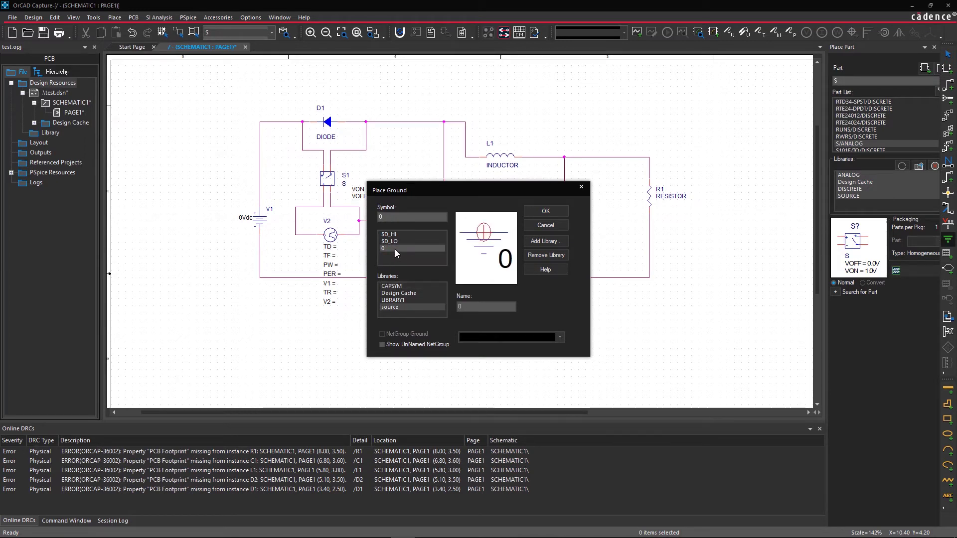
pyautogui.click(545, 212)
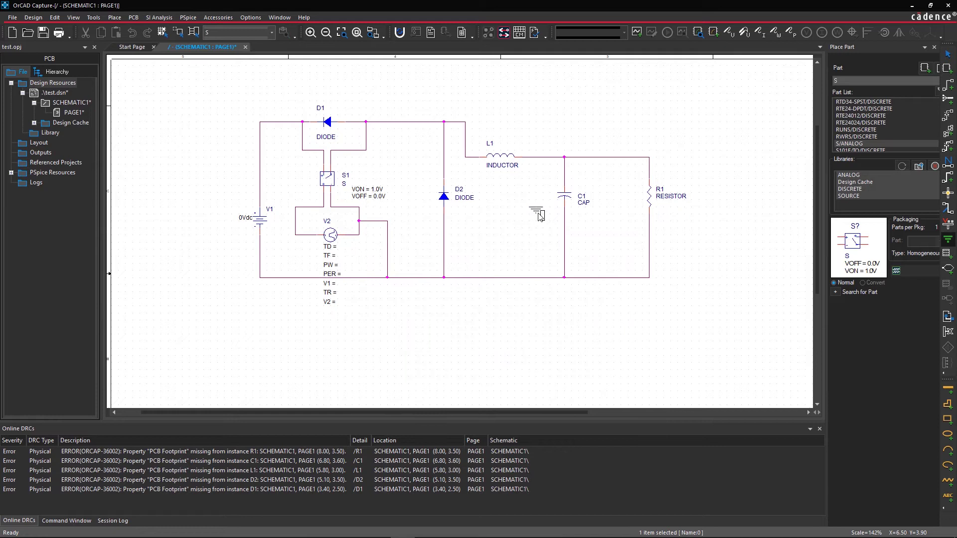
pyautogui.click(389, 306)
pyautogui.rightClick(418, 309)
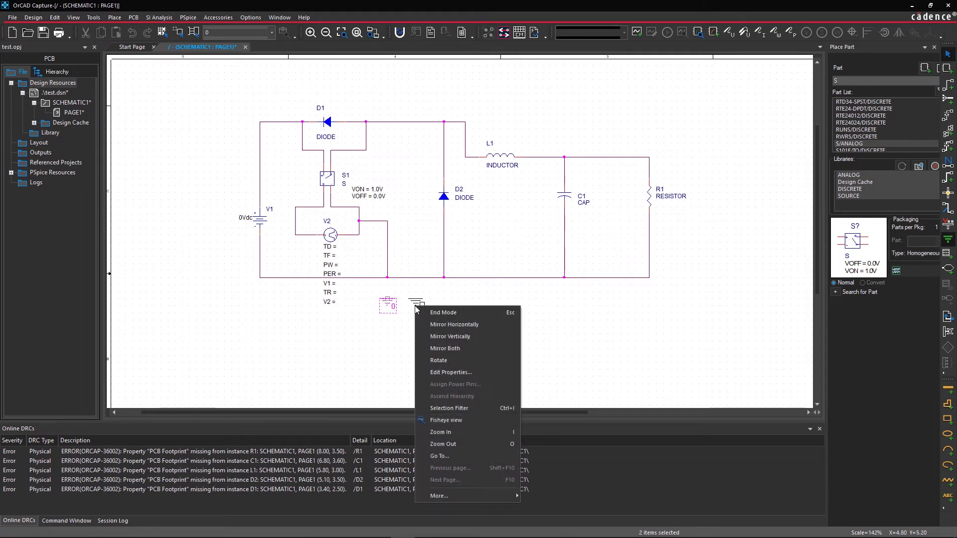
pyautogui.click(438, 312)
# Wire the ground symbol up to the bottom rail.
pyautogui.press('w')
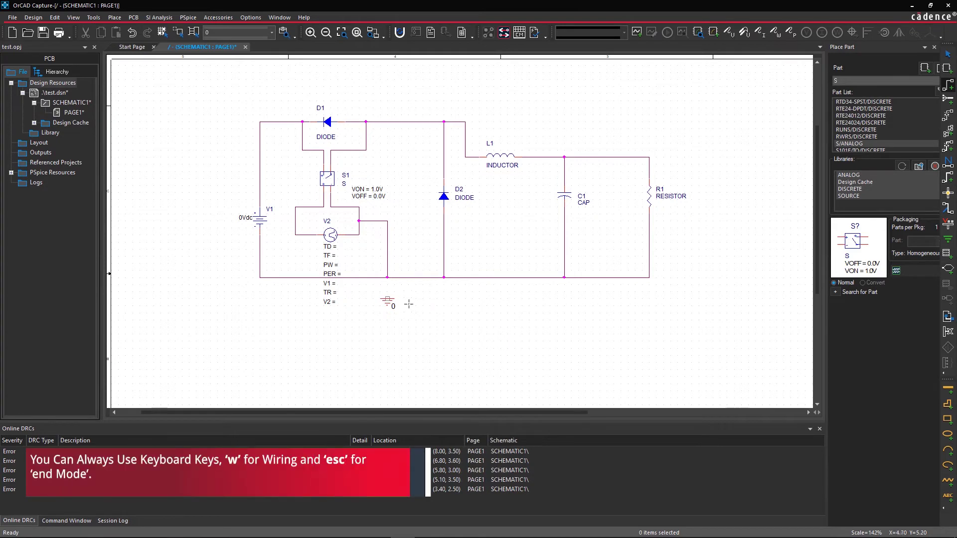
pyautogui.click(387, 299)
pyautogui.click(387, 277)
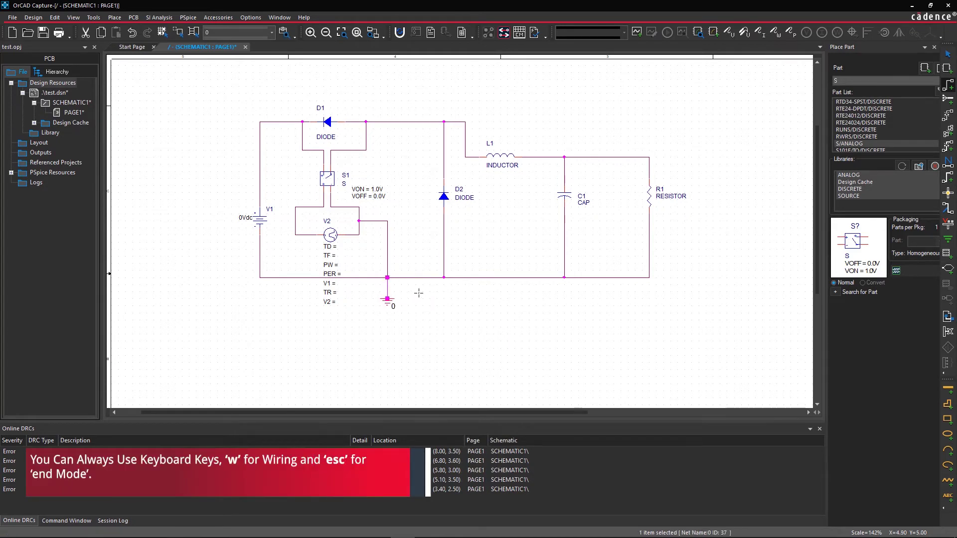
pyautogui.press('Escape')
pyautogui.press('Escape')
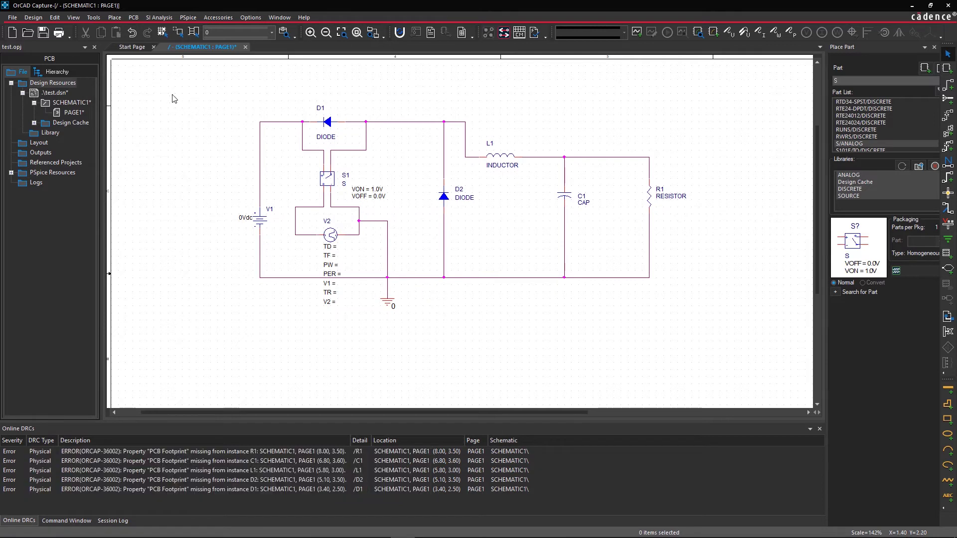
# Place a CAPSYM OFFPAGELEFT-L off-page connector at the upper right and name it VOUT.
pyautogui.click(115, 18)
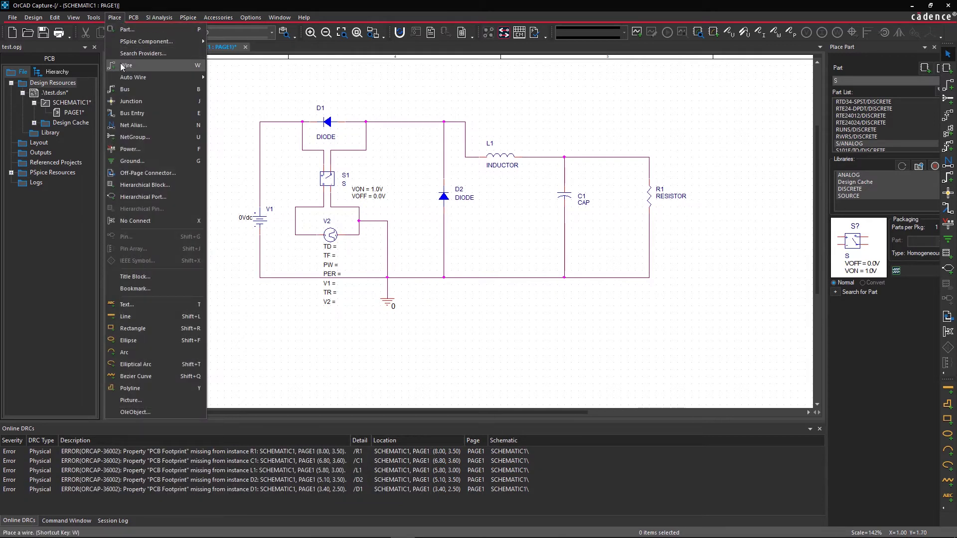
pyautogui.click(151, 190)
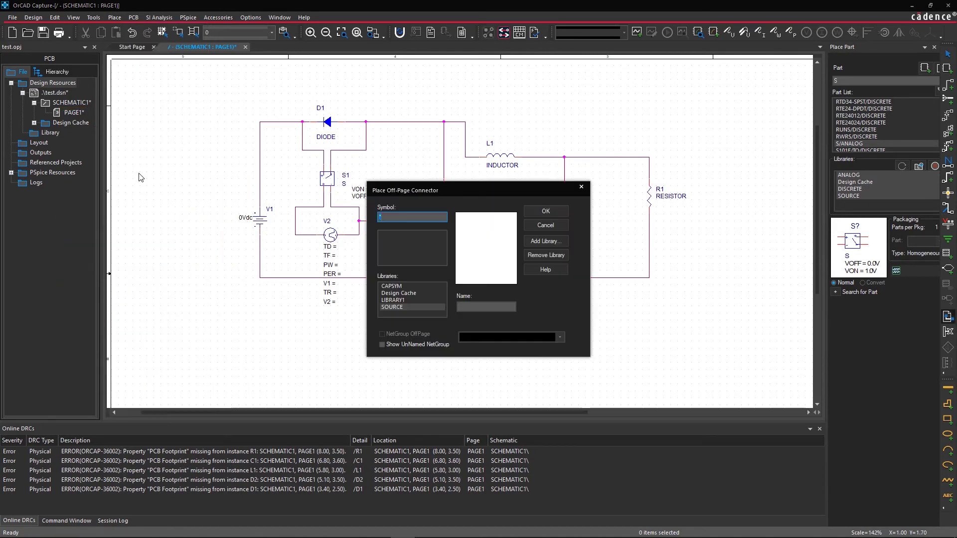
pyautogui.click(387, 286)
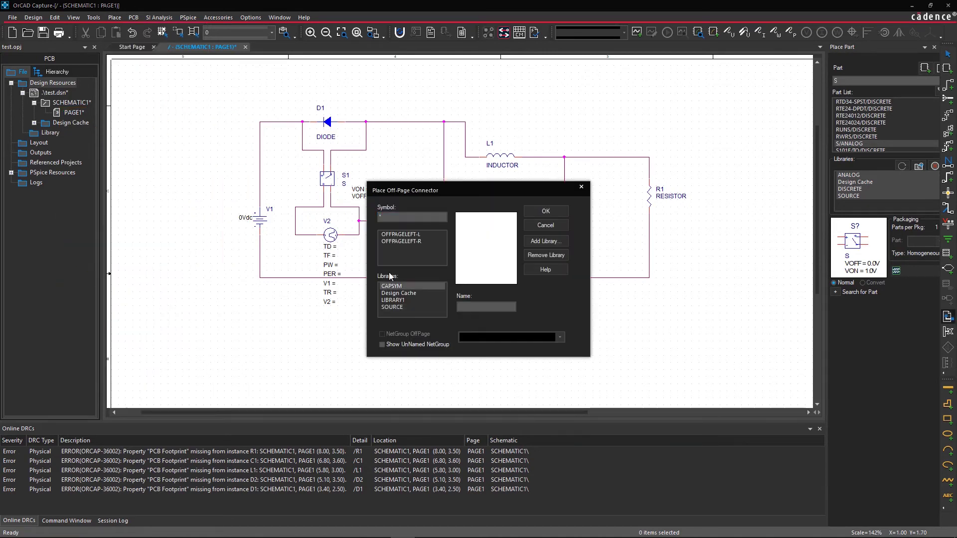
pyautogui.click(400, 238)
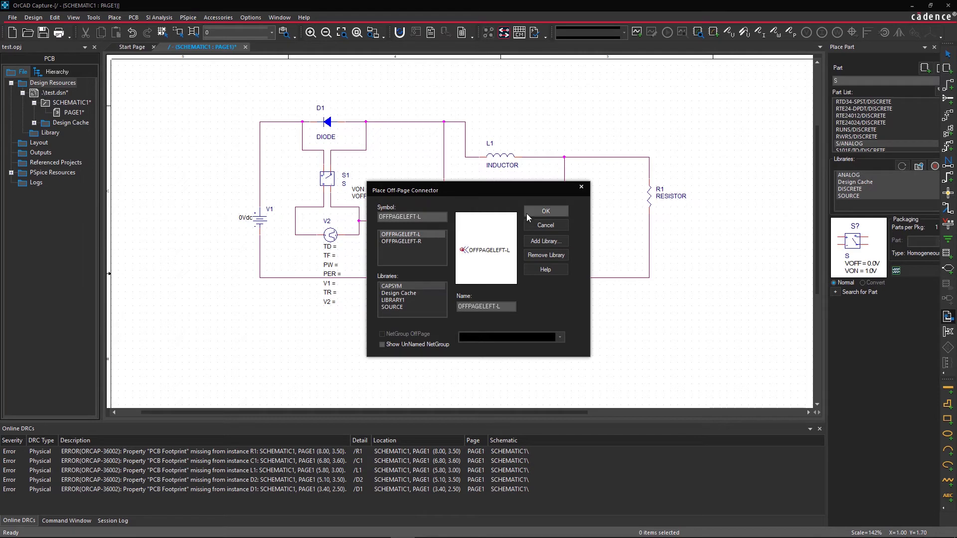
pyautogui.click(545, 211)
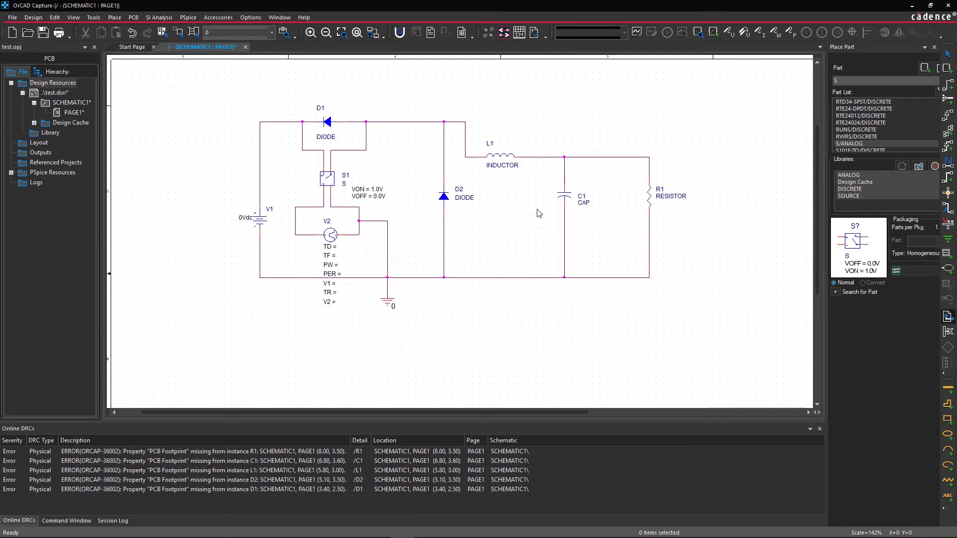
pyautogui.click(659, 131)
pyautogui.rightClick(661, 140)
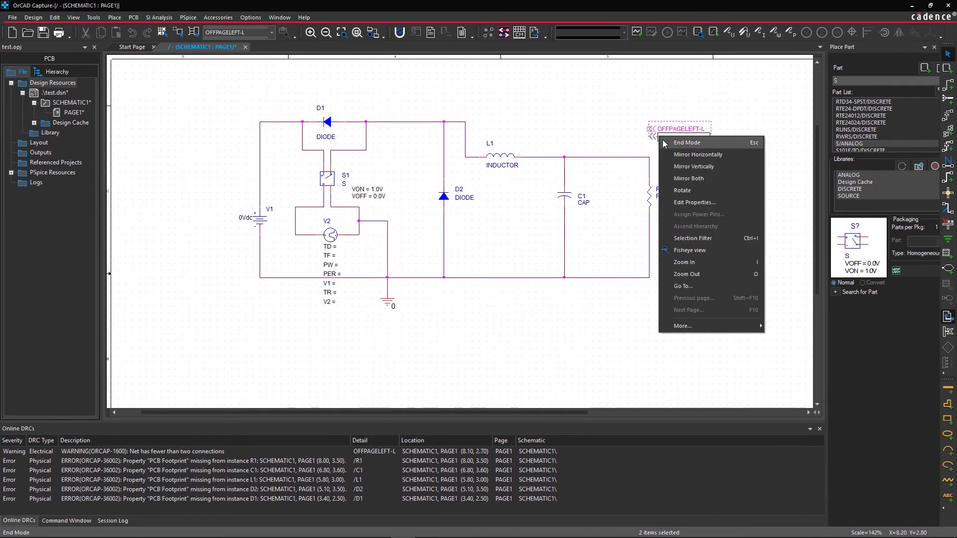
pyautogui.click(687, 143)
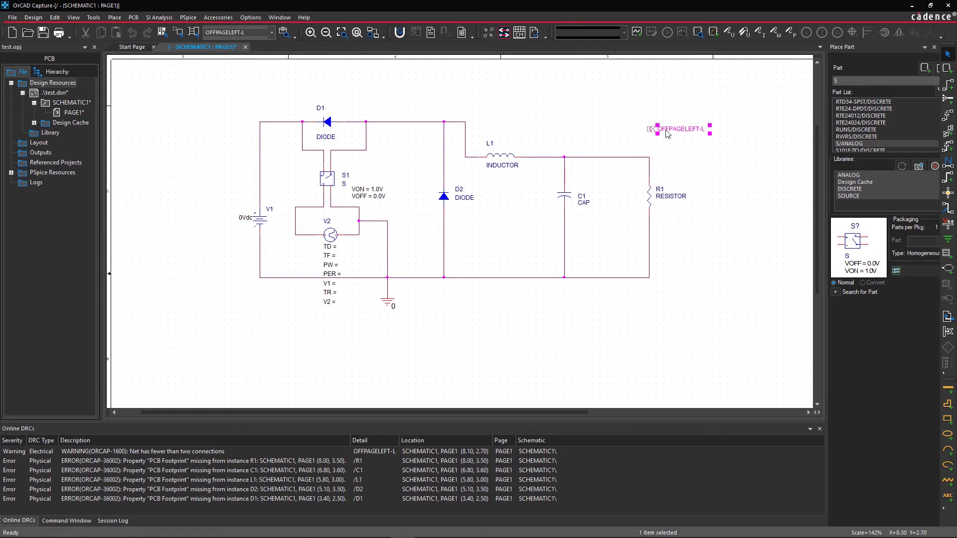
pyautogui.doubleClick(667, 134)
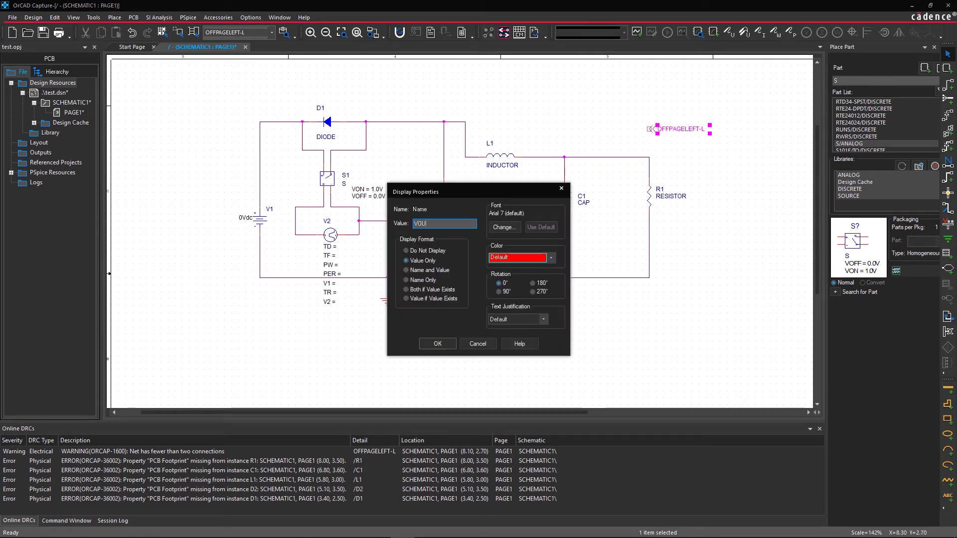
pyautogui.click(437, 343)
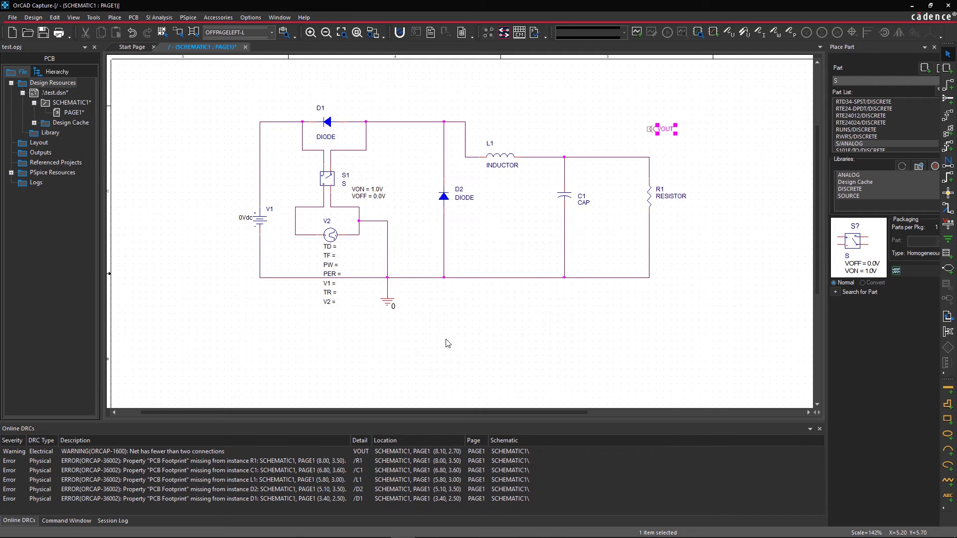
# Move VOUT beside R1's top, wire it to R1, and save the design.
pyautogui.moveTo(651, 132); pyautogui.dragTo(668, 156)
pyautogui.press('w')
pyautogui.click(648, 157)
pyautogui.click(663, 157)
pyautogui.press('Escape')
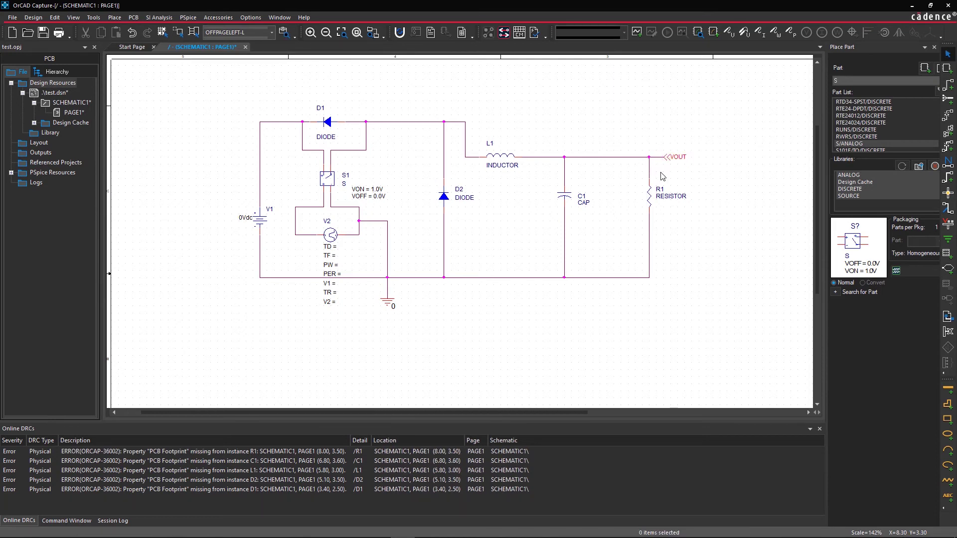
pyautogui.click(44, 34)
pyautogui.click(66, 105)
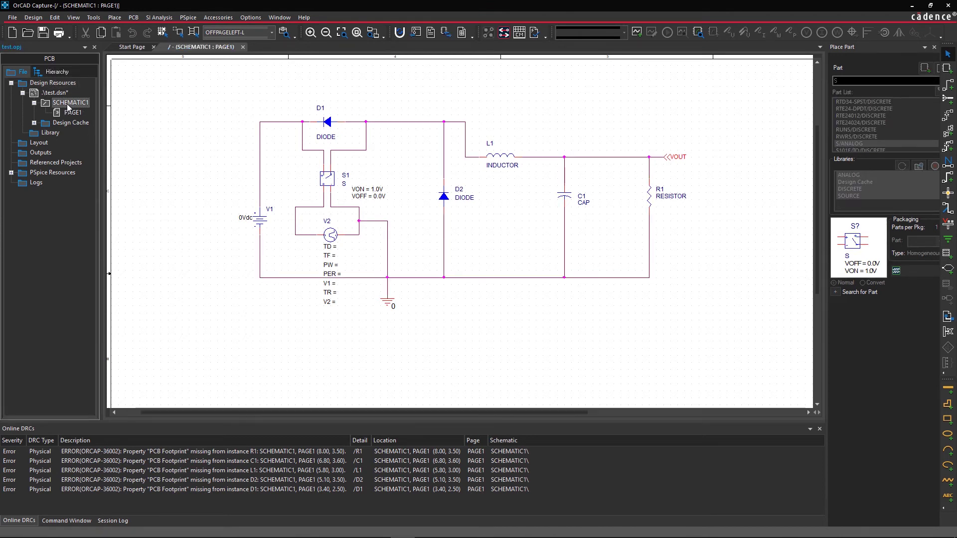
# Create a new page named BYPASS_CAP under SCHEMATIC1 and open its blank sheet for editing.
pyautogui.rightClick(72, 105)
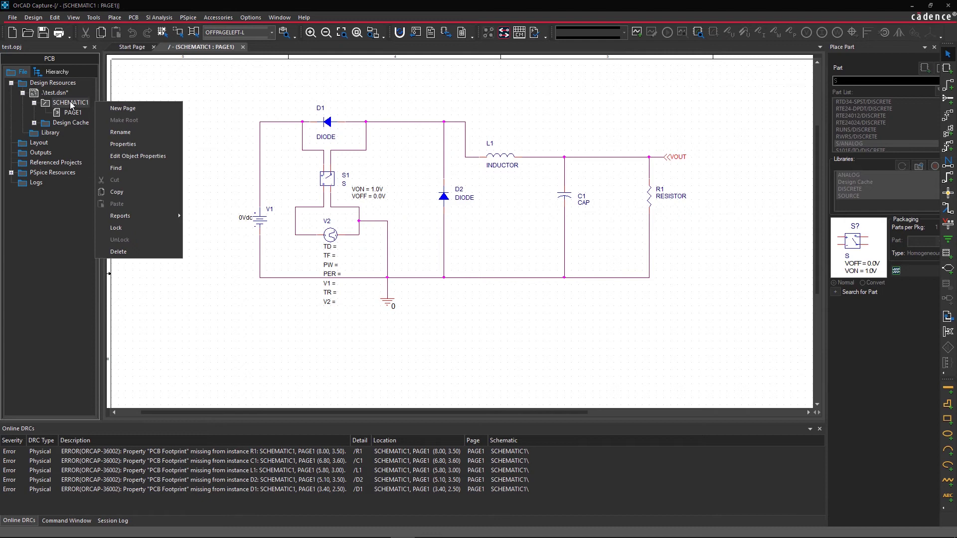
pyautogui.click(123, 109)
pyautogui.write('BYPASS_CAP')
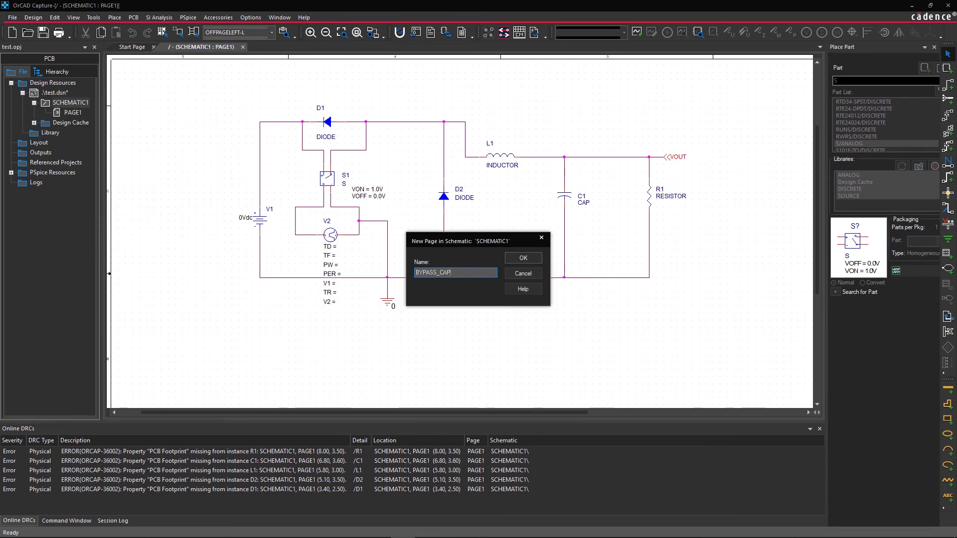
pyautogui.click(514, 259)
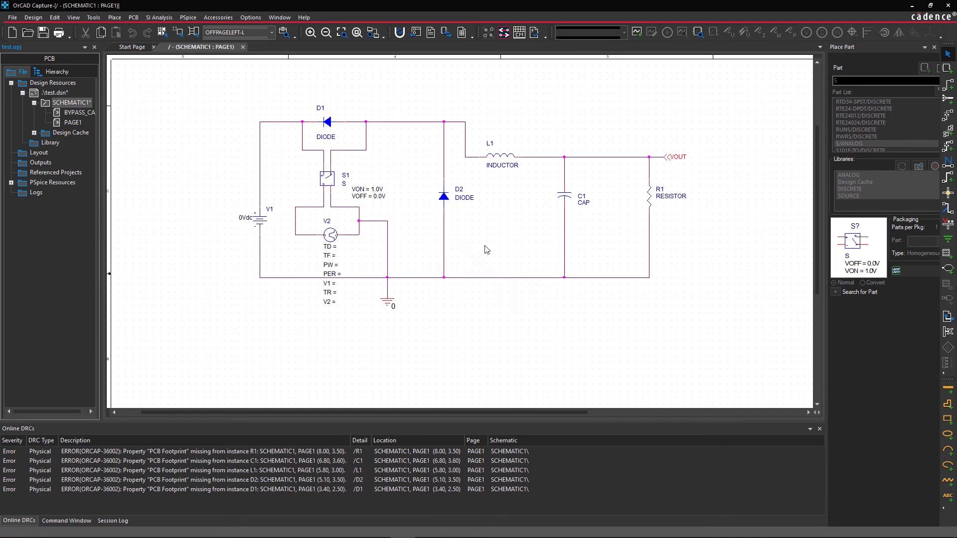
pyautogui.moveTo(101, 150); pyautogui.dragTo(118, 150)
pyautogui.doubleClick(80, 113)
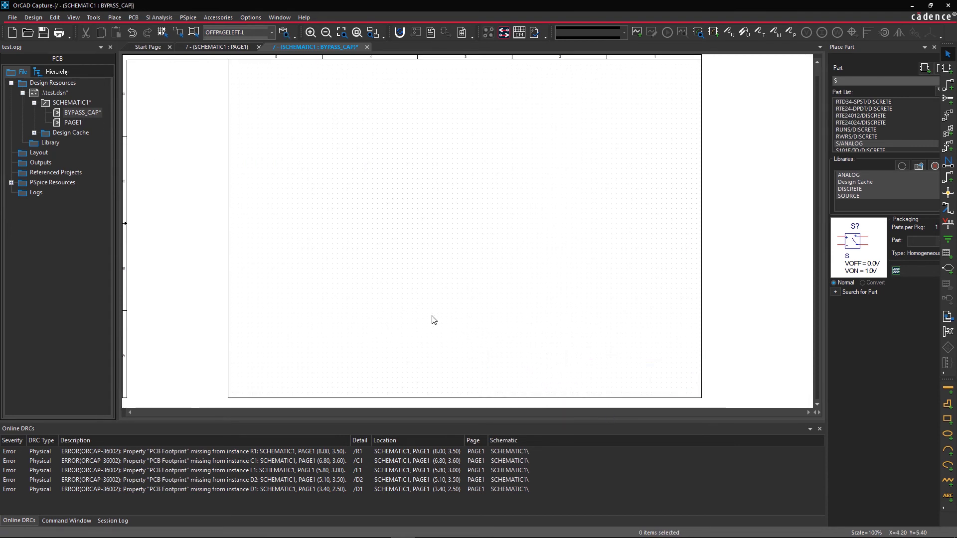
# Place the default Cadence title block on the BYPASS_CAP page.
pyautogui.click(122, 19)
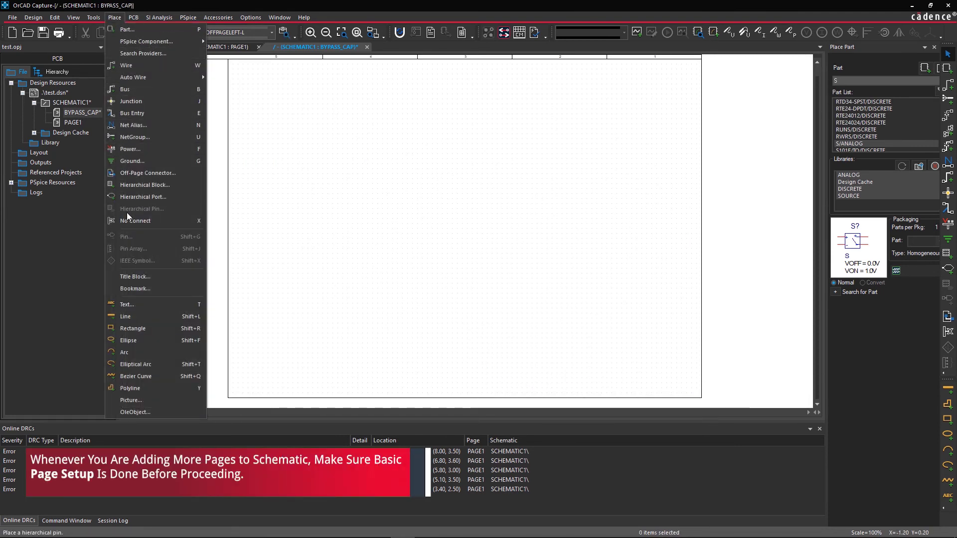
pyautogui.click(142, 277)
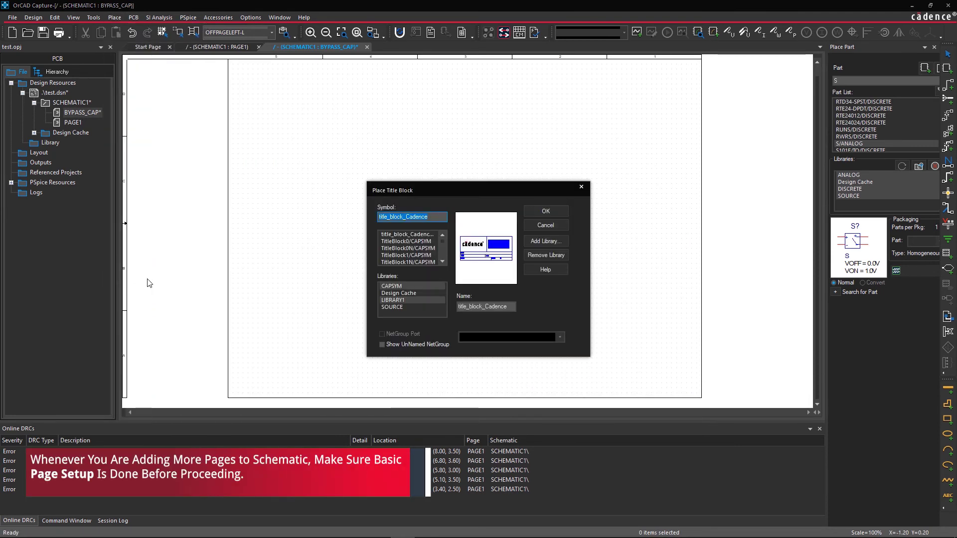
pyautogui.click(545, 212)
pyautogui.rightClick(588, 286)
pyautogui.click(593, 291)
# Place two CAP capacitors, C2 and C3 side by side, then return to PAGE1.
pyautogui.click(847, 80)
pyautogui.write('CAP')
pyautogui.press('Return')
pyautogui.click(397, 173)
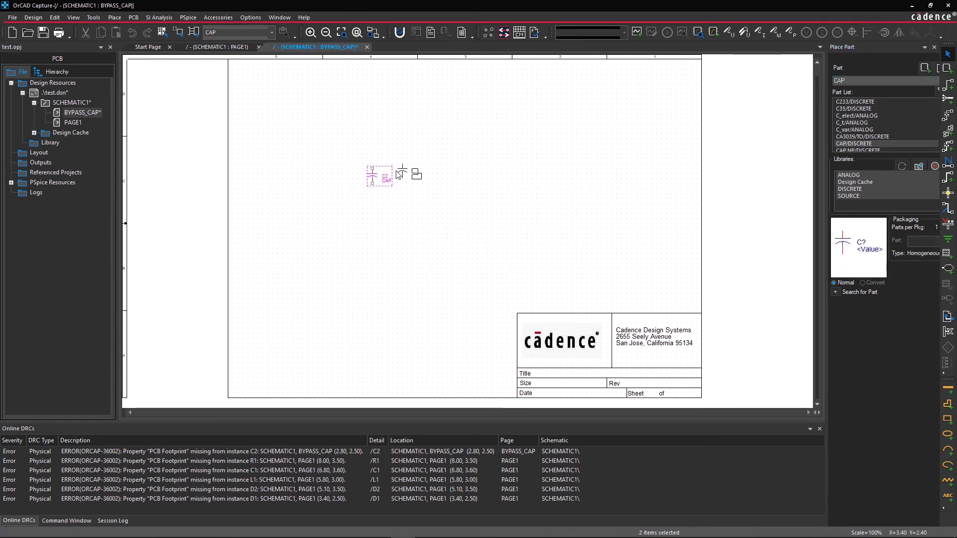
pyautogui.click(432, 174)
pyautogui.rightClick(440, 174)
pyautogui.click(450, 184)
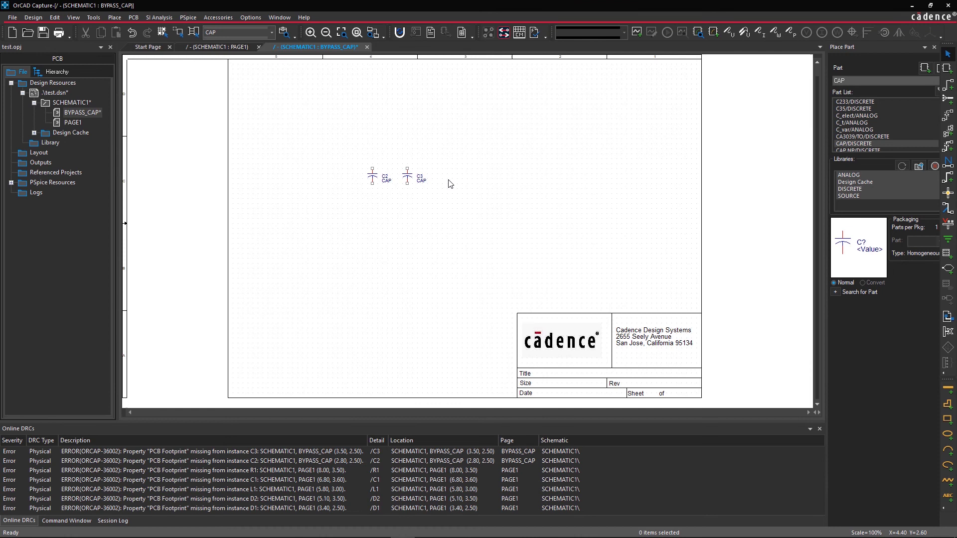
pyautogui.click(222, 47)
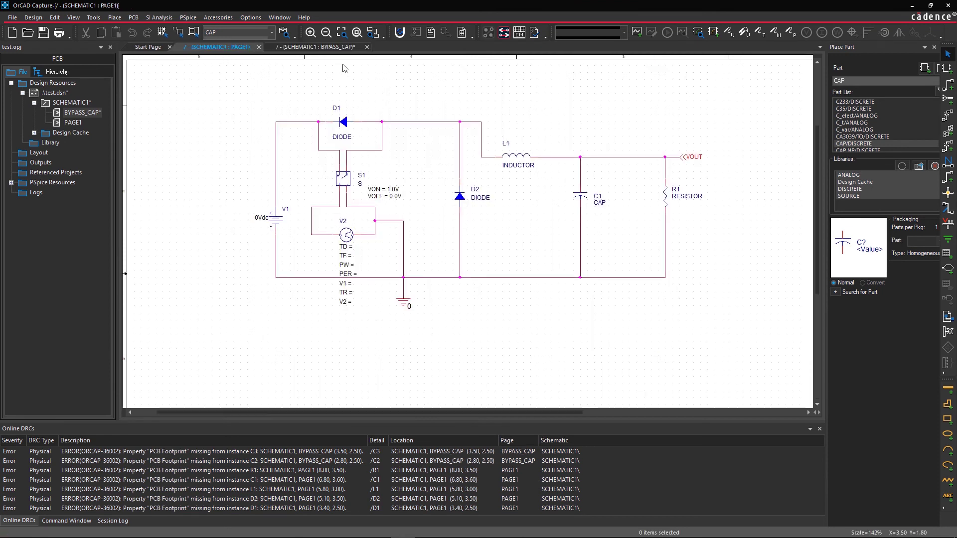
# Copy the VOUT off-page connector from PAGE1 and paste it above C2 on BYPASS_CAP.
pyautogui.rightClick(686, 161)
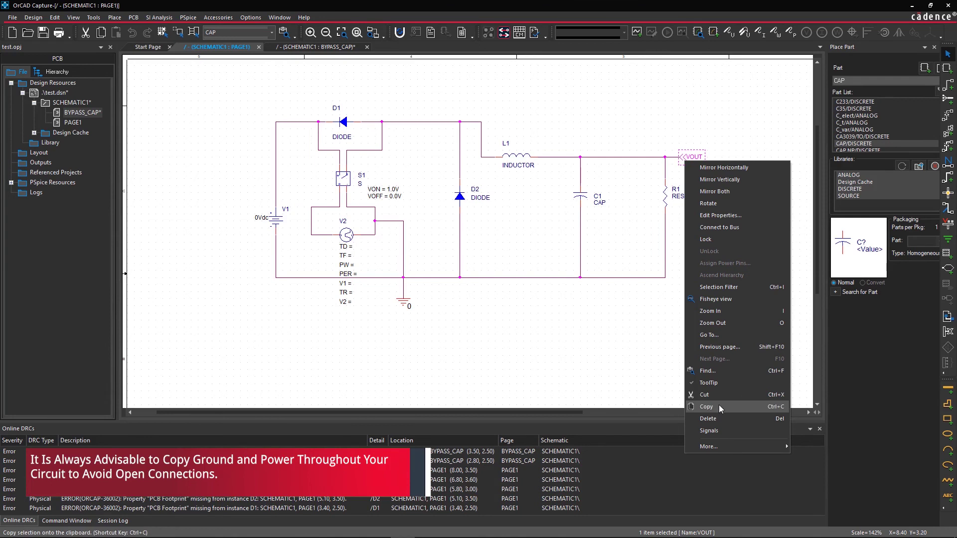
pyautogui.click(720, 407)
pyautogui.click(319, 47)
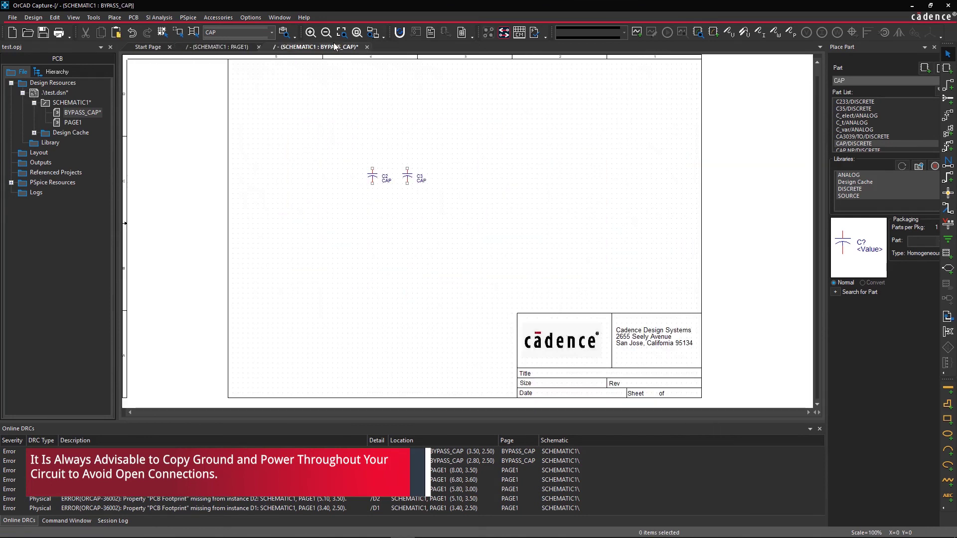
pyautogui.hotkey('ctrl', 'v')
pyautogui.click(366, 148)
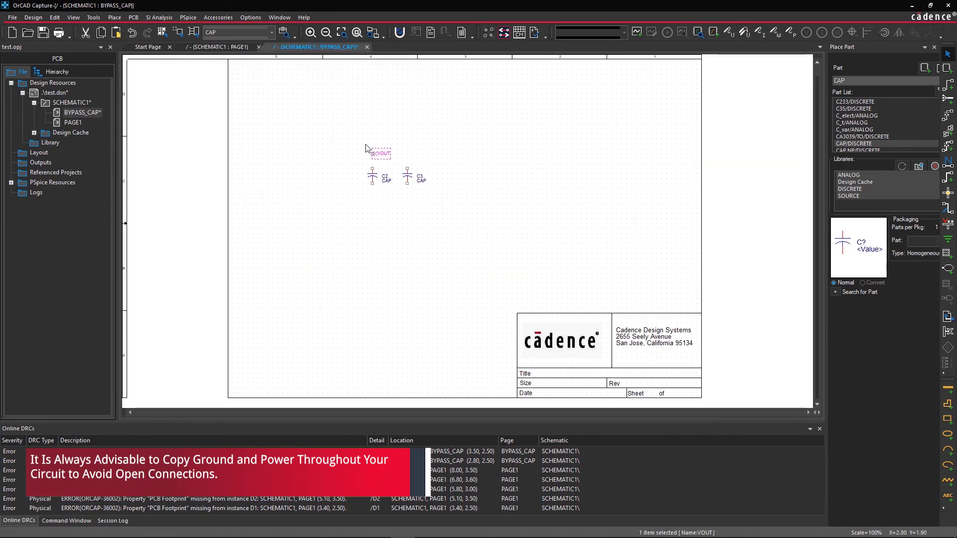
# Copy the ground symbol from PAGE1 and paste it below C2 on BYPASS_CAP.
pyautogui.click(221, 47)
pyautogui.click(403, 300)
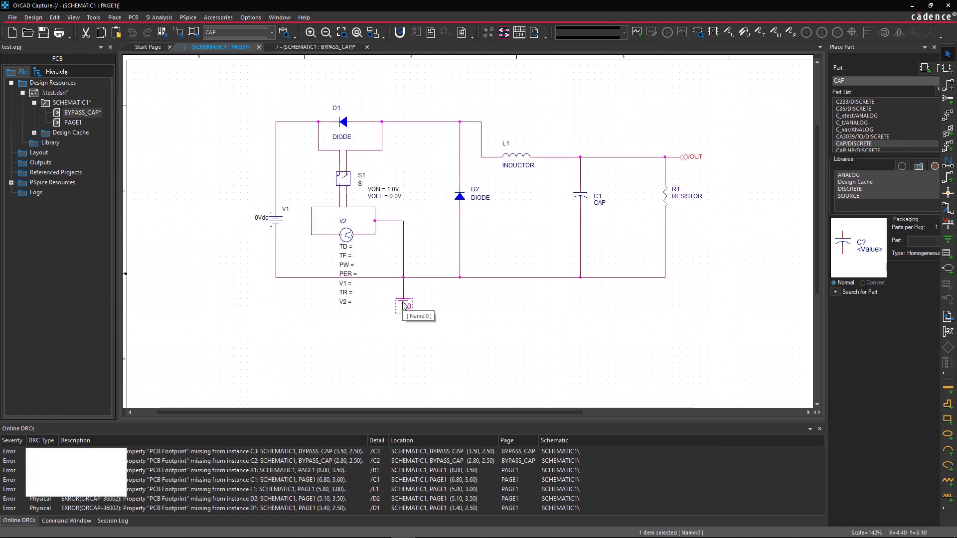
pyautogui.click(341, 48)
pyautogui.hotkey('ctrl', 'v')
pyautogui.click(372, 209)
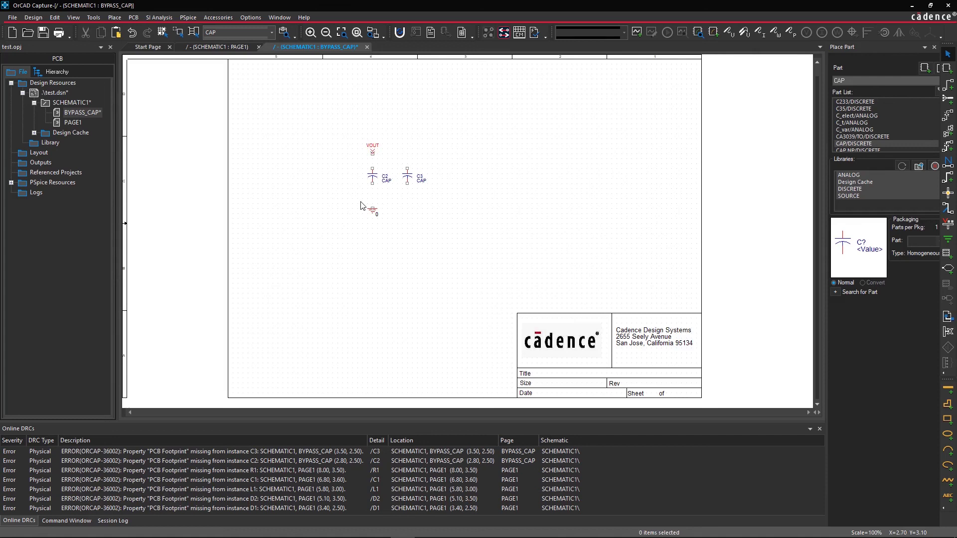